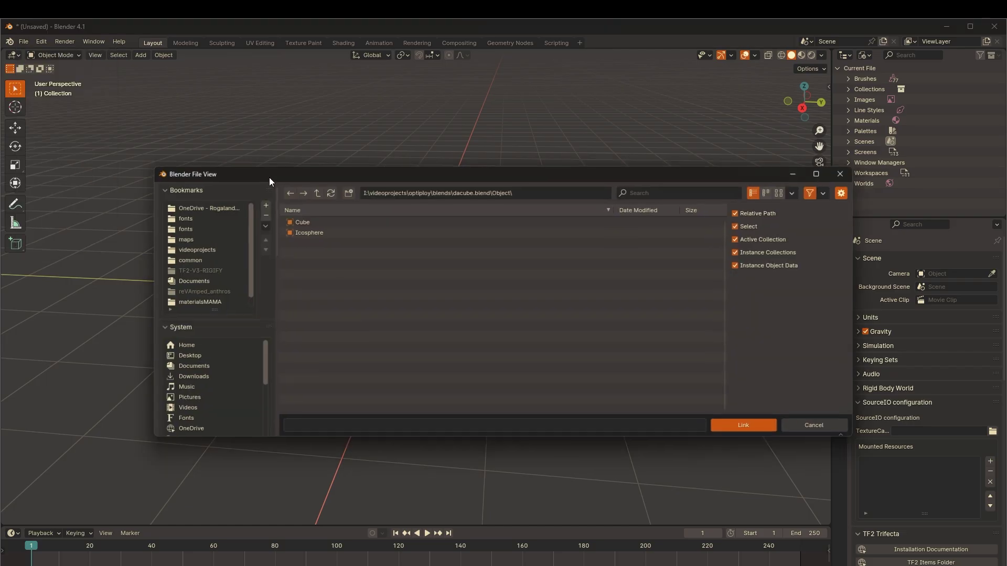
- Link the Cube and Icosphere into the scene and frame them in the view
left_click_drag(315, 233, 323, 222)
left_click(742, 425)
key("KP_Decimal")
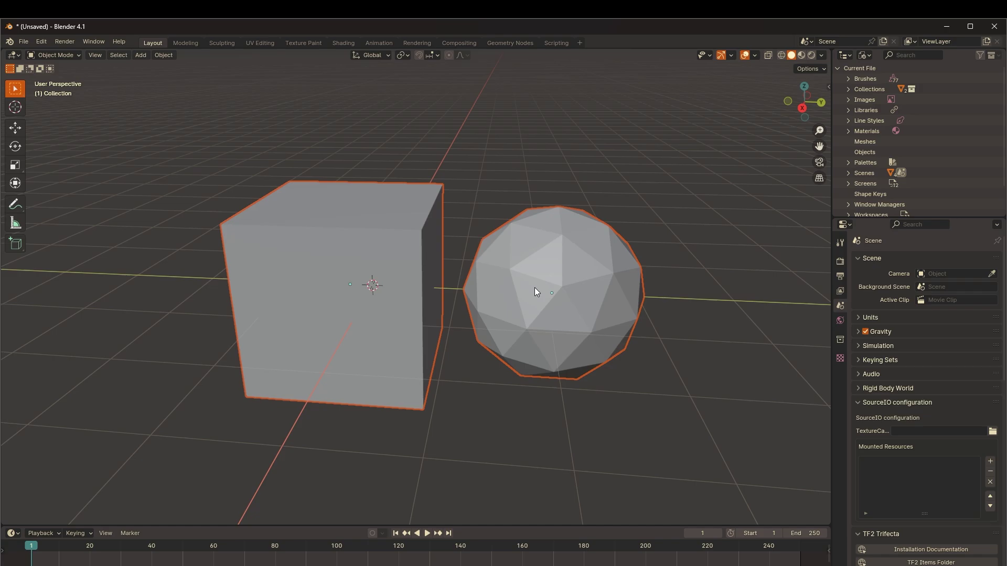
- Try moving and scaling the linked Cube and Icosphere
left_click(534, 287)
left_click_drag(389, 293, 396, 295)
left_click(396, 294)
scroll(414, 283, "down", 1)
left_click(535, 294, "shift")
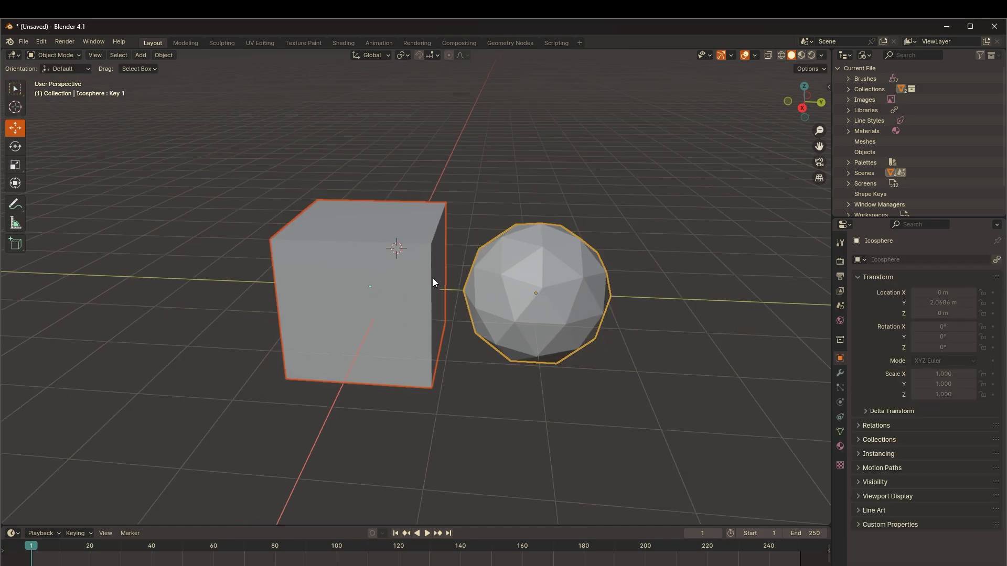
key("s")
key("Escape")
- Add a text object reading 'it stuck :)'
key("shift+a")
left_click(344, 428)
key("Tab")
key("BackSpace")
key("BackSpace")
key("BackSpace")
key("BackSpace")
type("it")
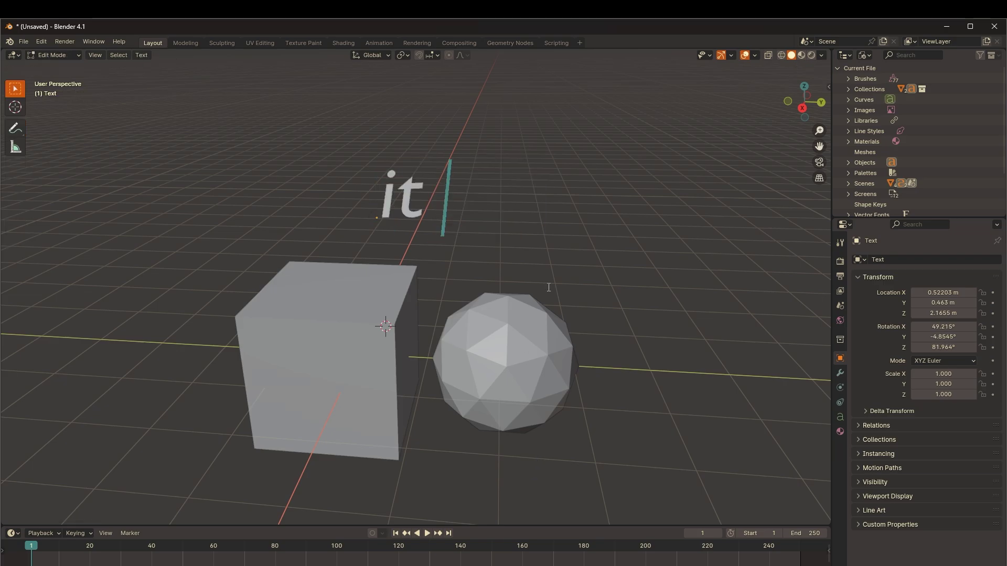
type(" stuck :")
- Make the Icosphere a library override, then select the Cube for mesh editing
right_click(886, 254)
mouse_move(890, 259)
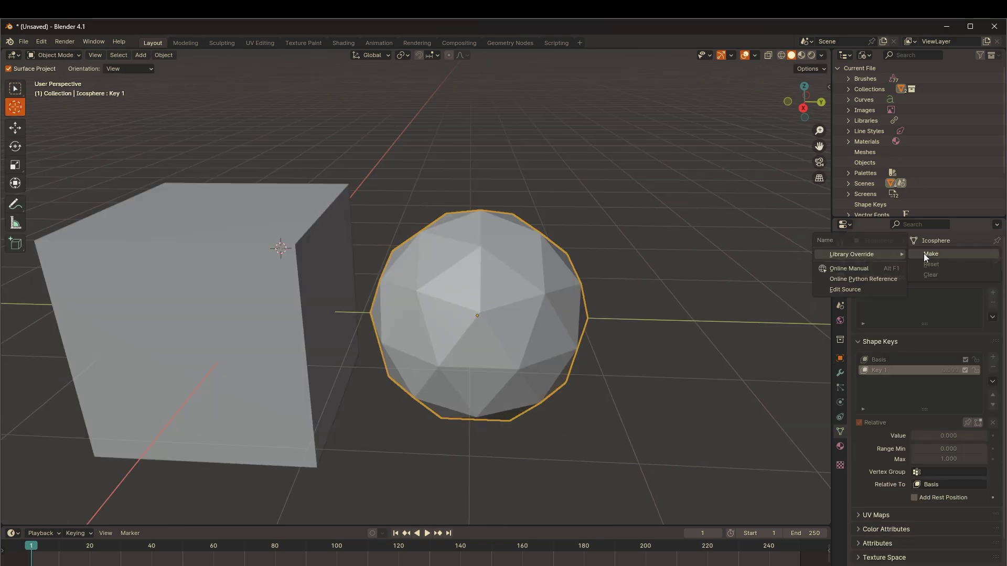
left_click(927, 253)
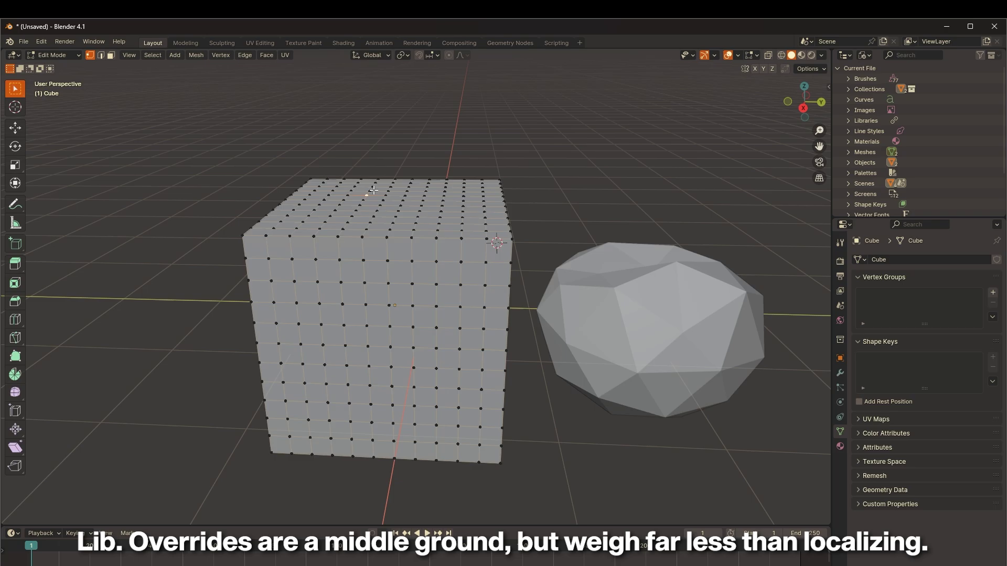
key("g")
left_click(394, 127)
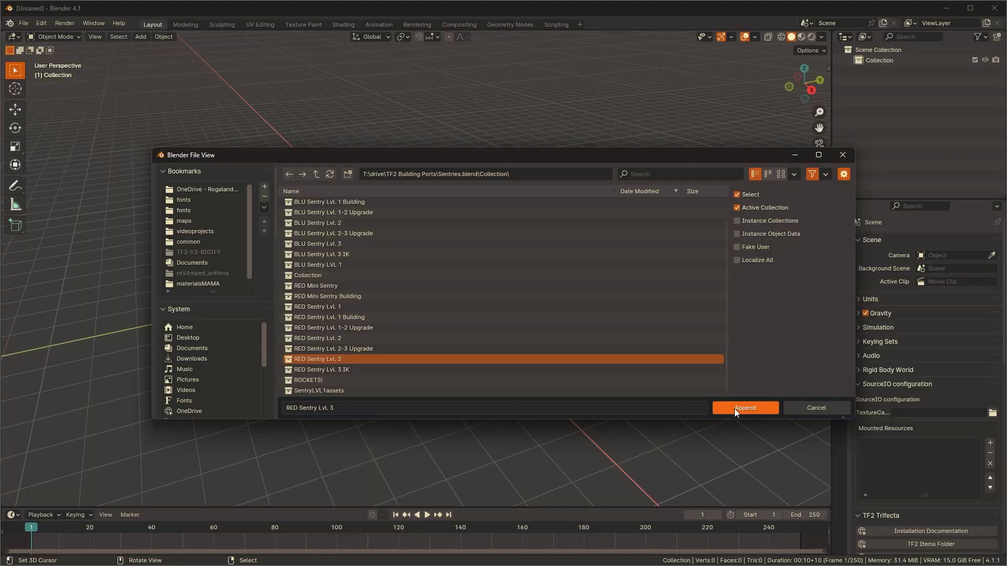
- Append RED Sentry Lvl. 3, link Captain, override it with contents, and try deleting a part
left_click(734, 408)
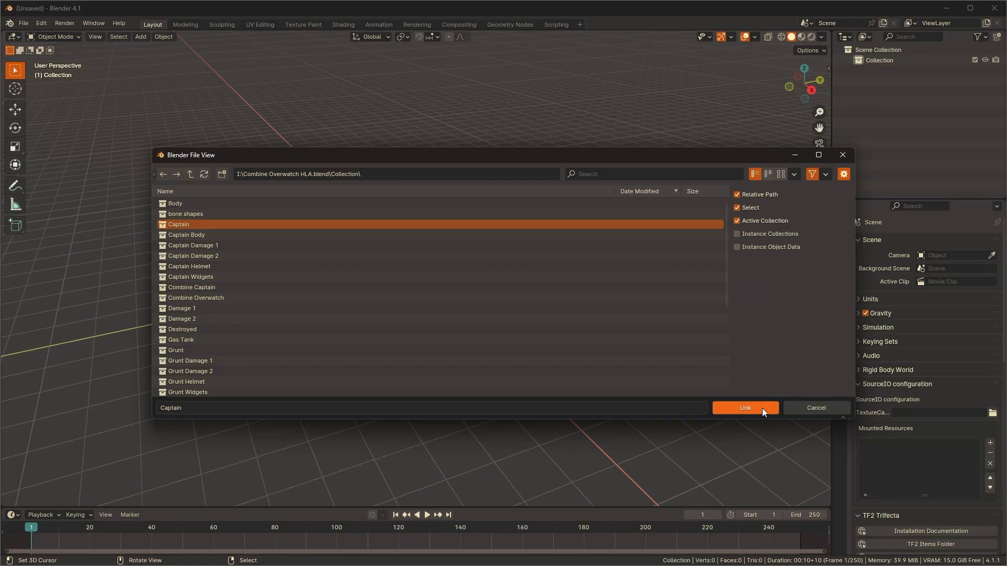
left_click(762, 408)
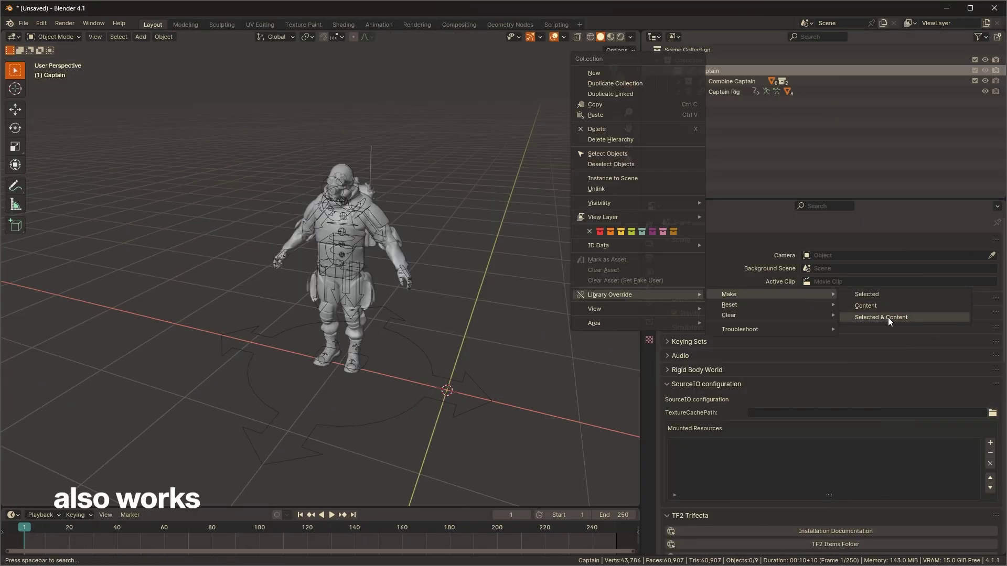
left_click(888, 317)
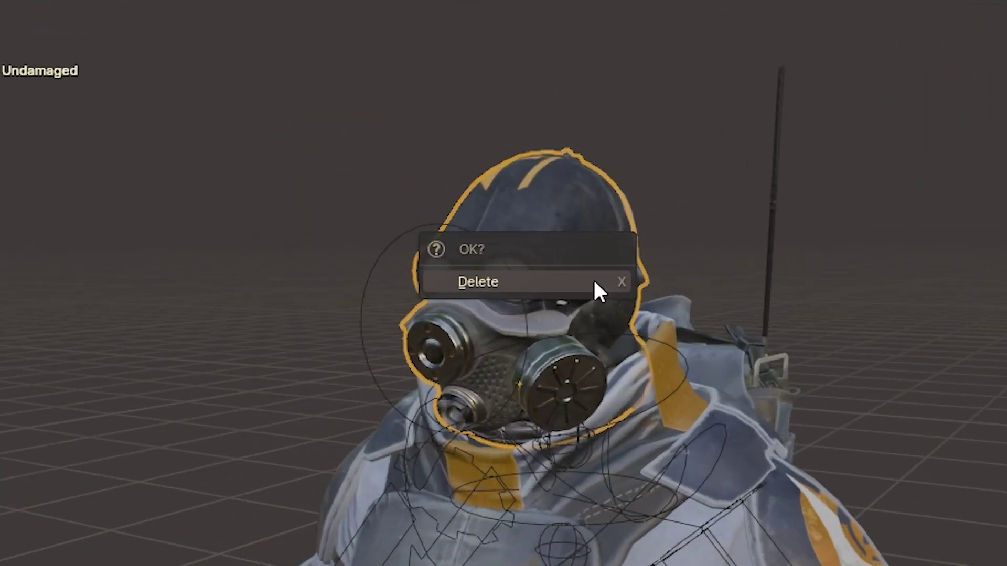
left_click(594, 283)
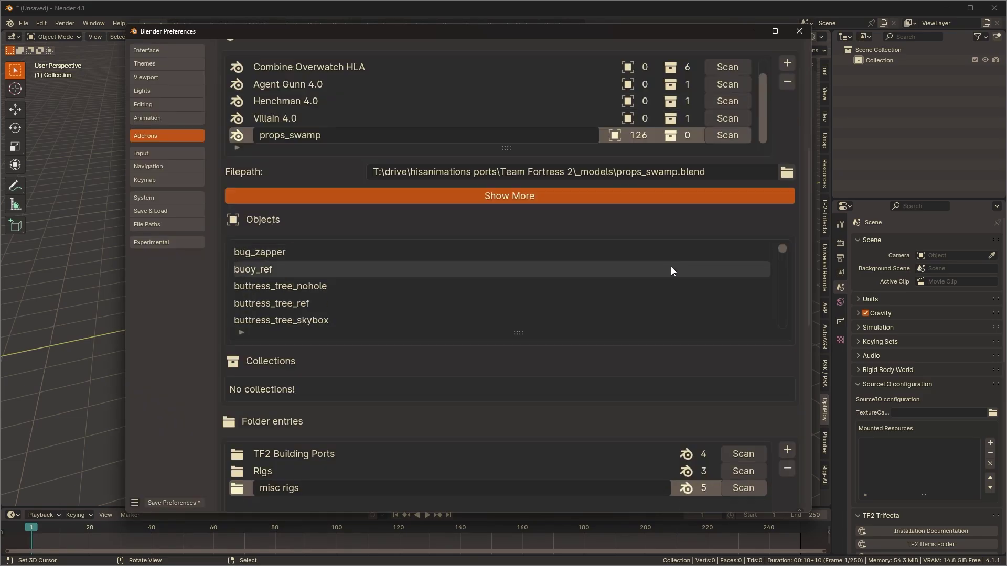
- Browse the OptiPloy entries' lists and show the collections inside HL2 Hunter.blend
scroll(514, 310, "down", 20)
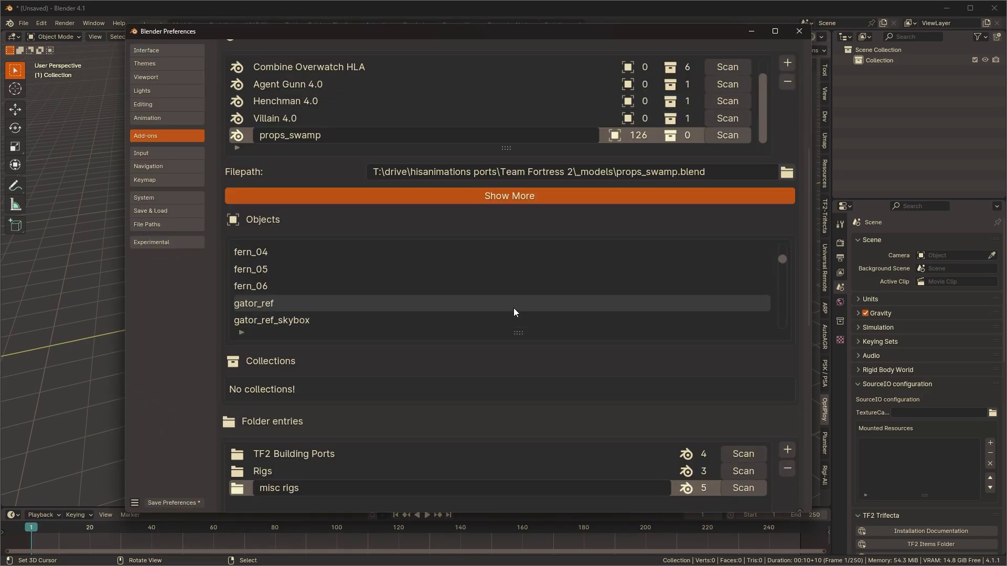
scroll(718, 388, "up", 1)
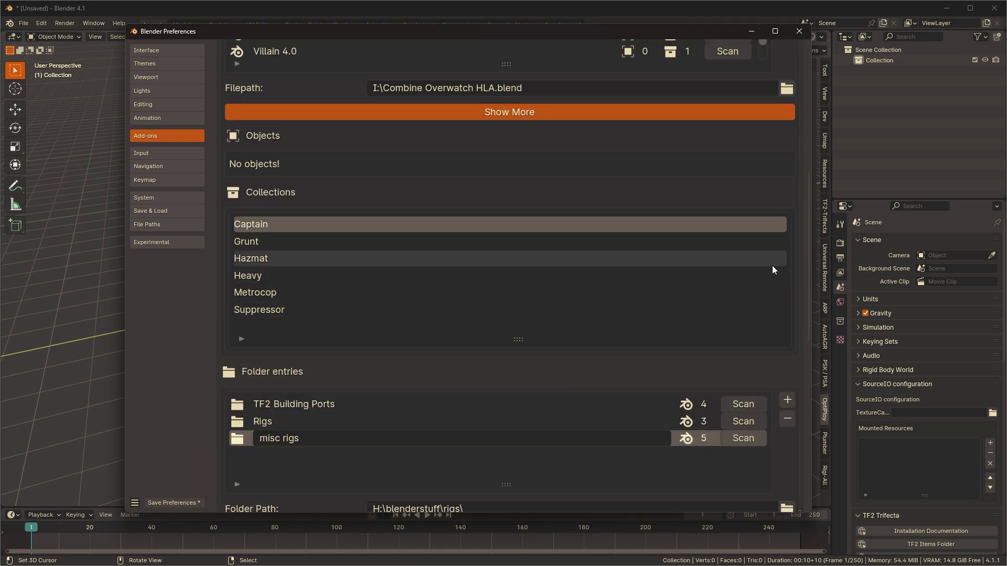
scroll(692, 275, "up", 1)
scroll(673, 312, "down", 10)
left_click(613, 390)
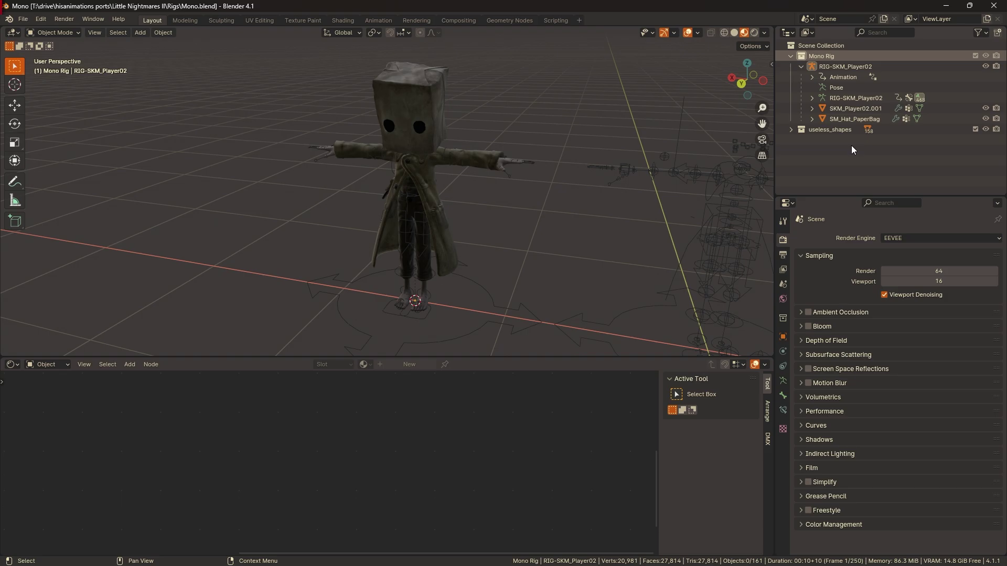
- Mark the Mono Rig collection as an asset and save Mono.blend
right_click(845, 58)
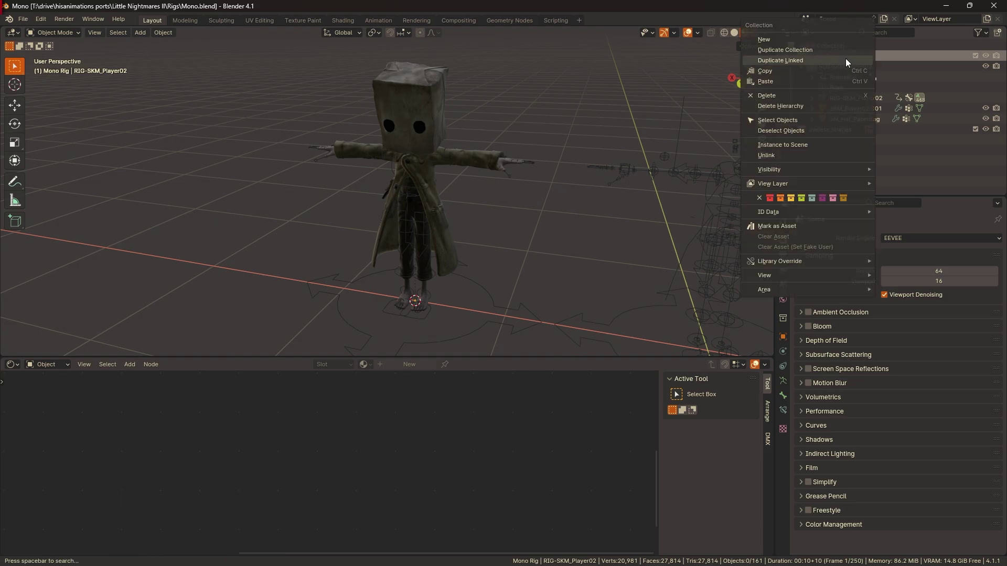
left_click(788, 224)
key("ctrl+s")
- Add Mono.blend as a new .blend entry in the OptiPloy add-on preferences
key("n")
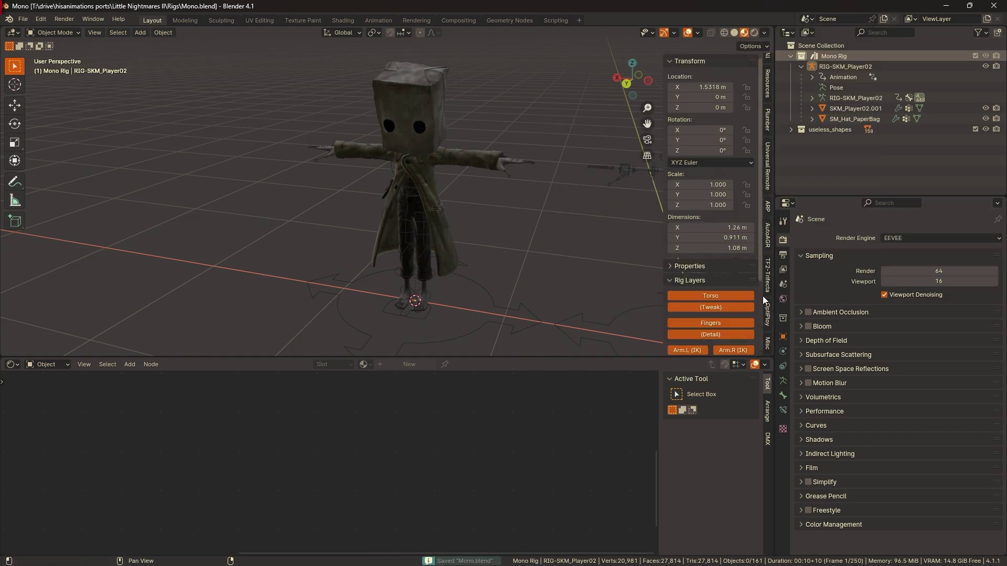
left_click(769, 310)
left_click(742, 82)
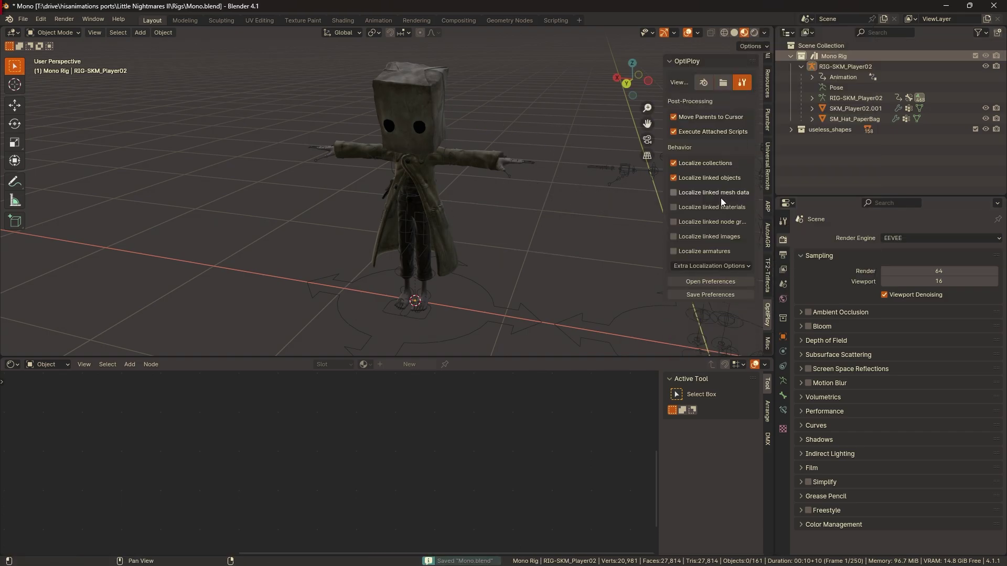
left_click(717, 282)
left_click(875, 328)
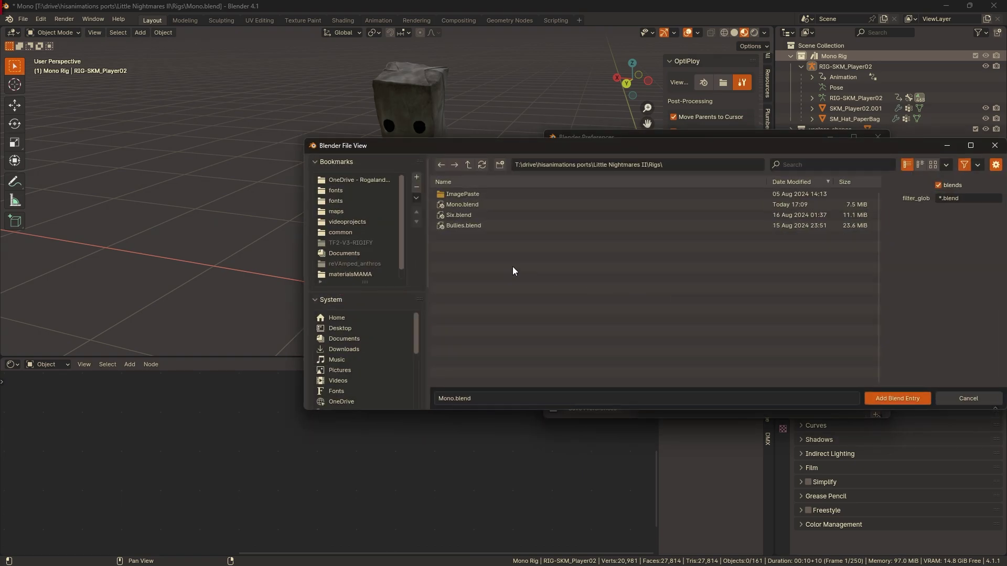
double_click(464, 203)
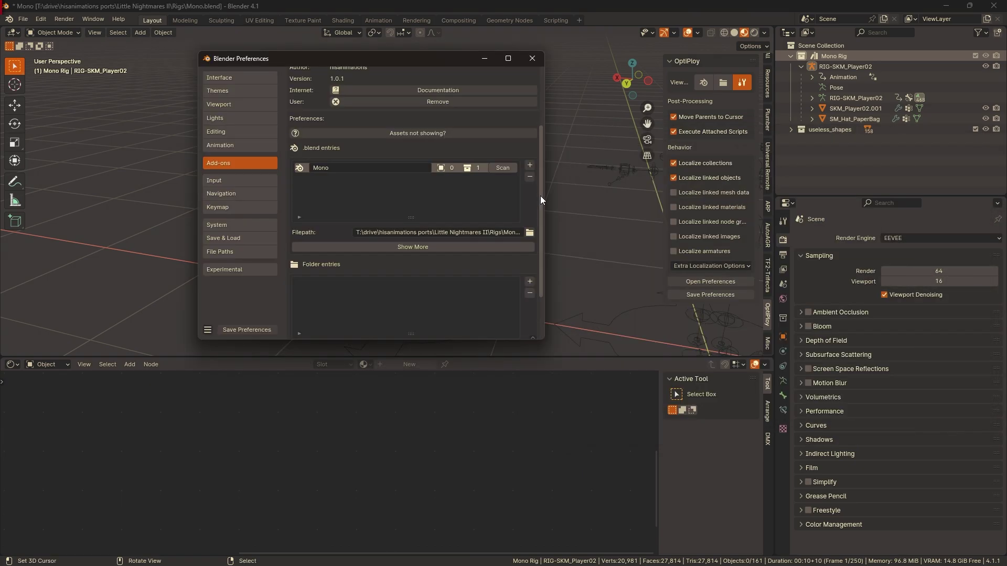
- Expand the Mono entry's contents and inspect the SKM_Player02.001 mesh's options
left_click(493, 245)
scroll(470, 289, "down", 5)
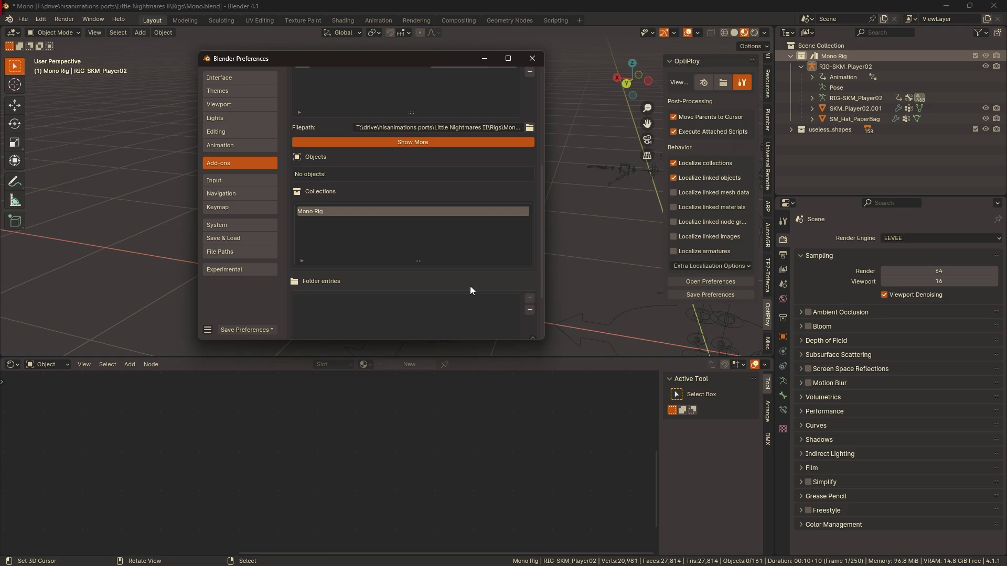
scroll(352, 244, "up", 3)
scroll(386, 223, "down", 3)
scroll(472, 210, "up", 3)
left_click(611, 153)
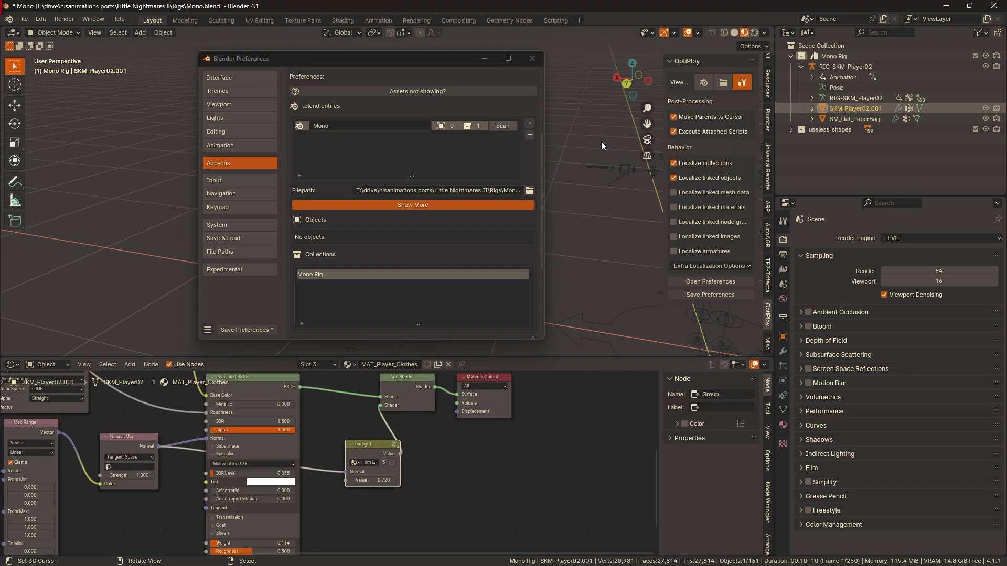
right_click(853, 110)
- Start a new General file without saving changes to Mono.blend
left_click(452, 184)
key("ctrl+n")
left_click(446, 199)
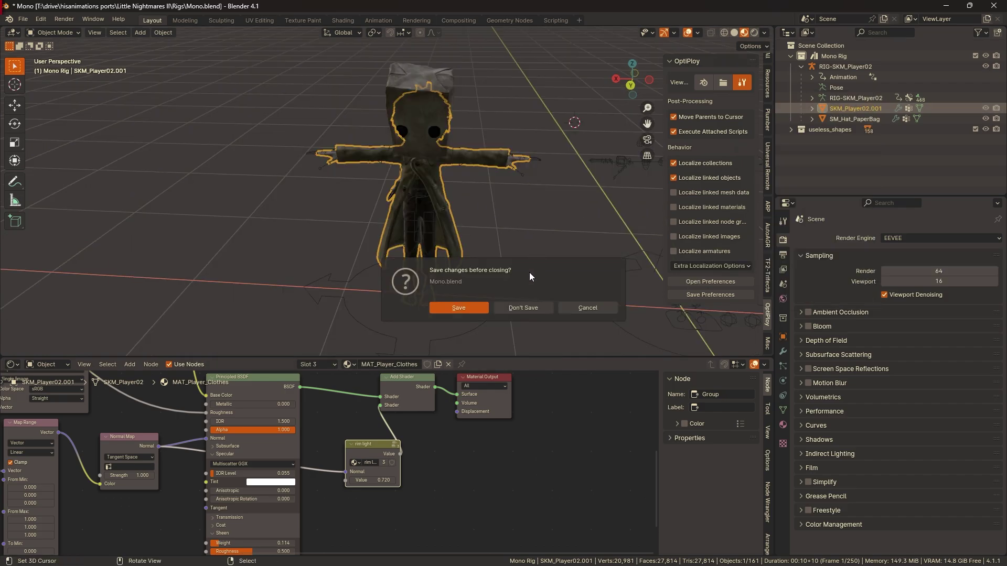
left_click(521, 306)
- Widen the OptiPloy sidebar and the outliner and properties areas
left_click(826, 448)
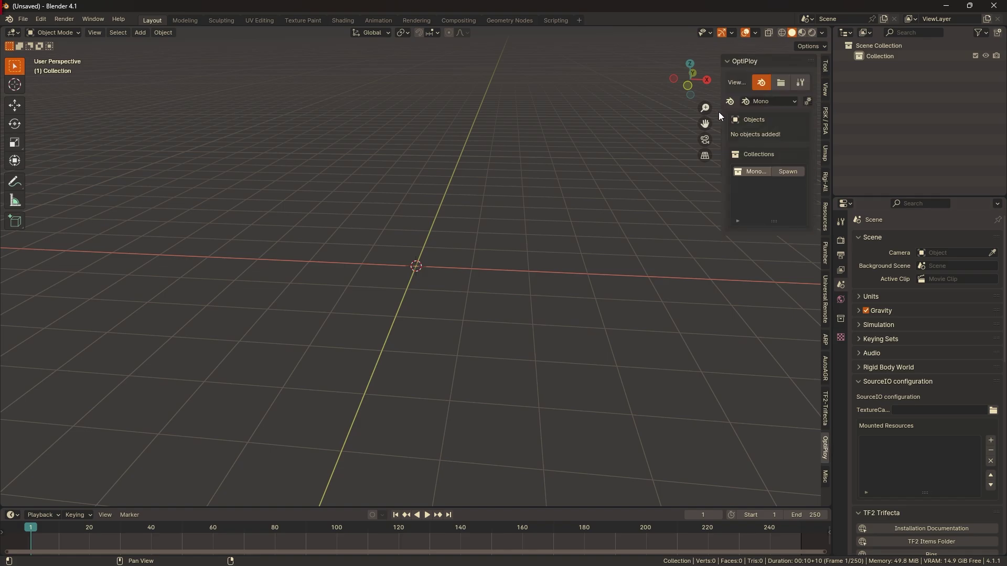
left_click_drag(722, 113, 680, 115)
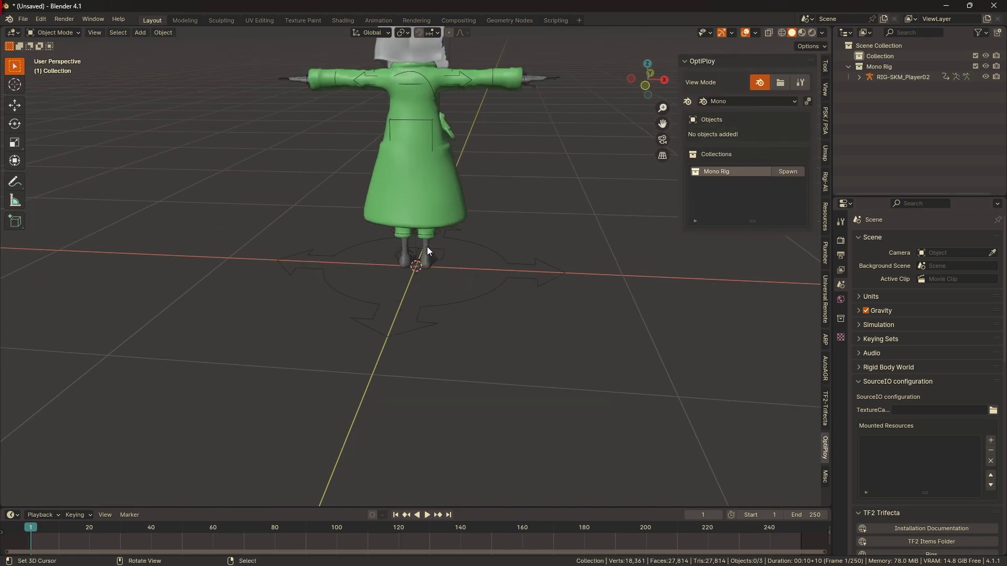
left_click_drag(834, 132, 759, 131)
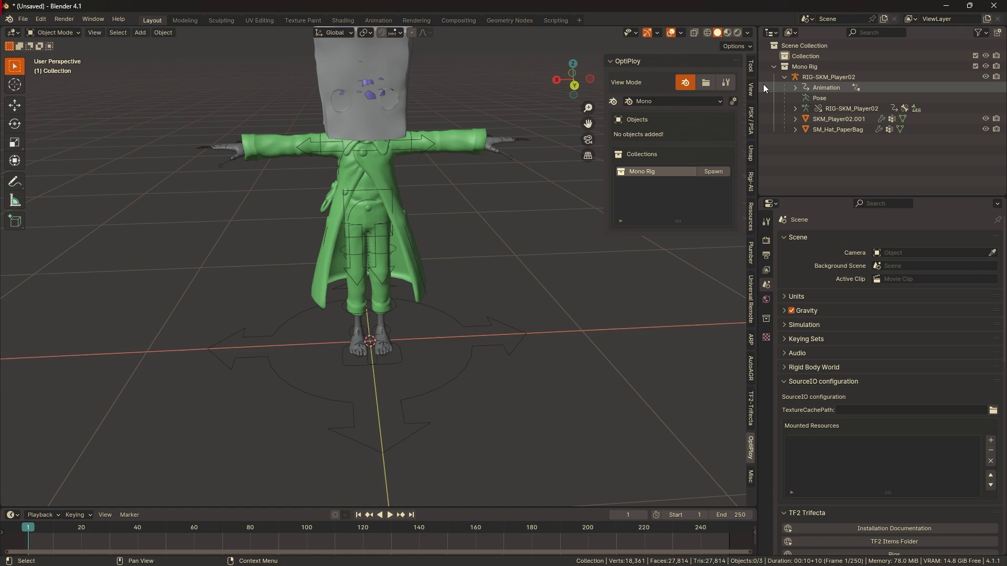
- Centre the spawned Mono character and inspect its mesh data, armature and coat
middle_click_drag(476, 181, 471, 202, "shift")
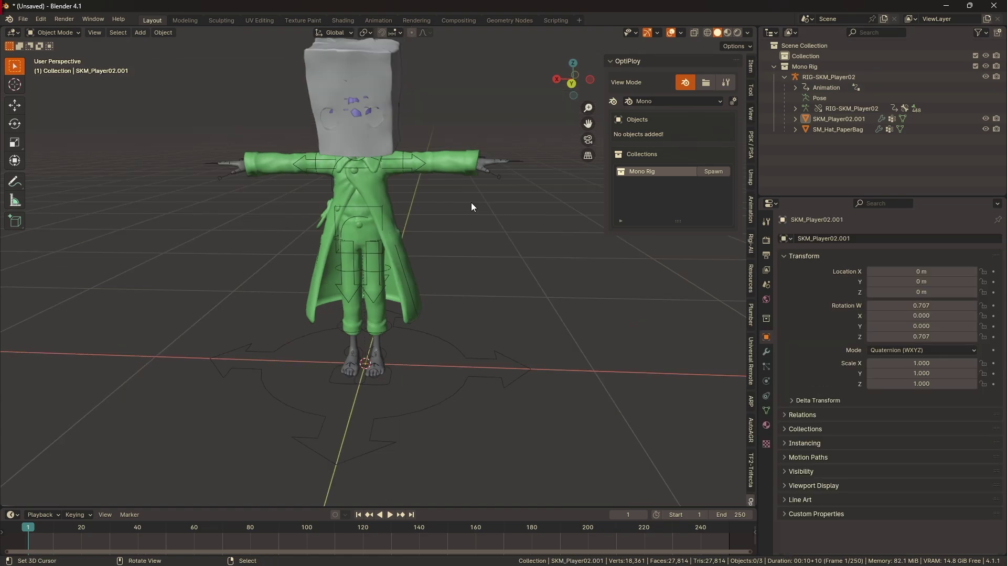
left_click(767, 410)
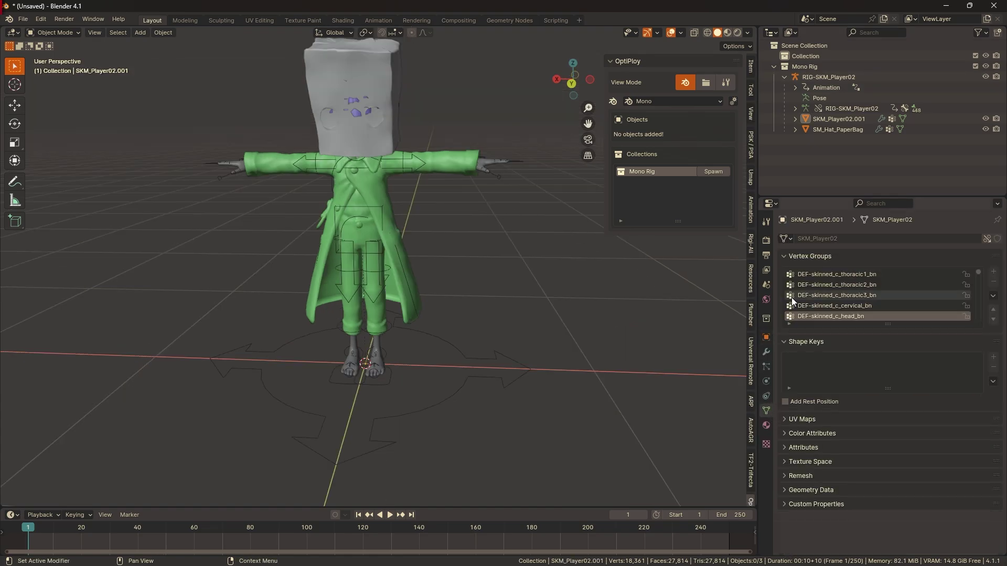
left_click(523, 162)
left_click(462, 159)
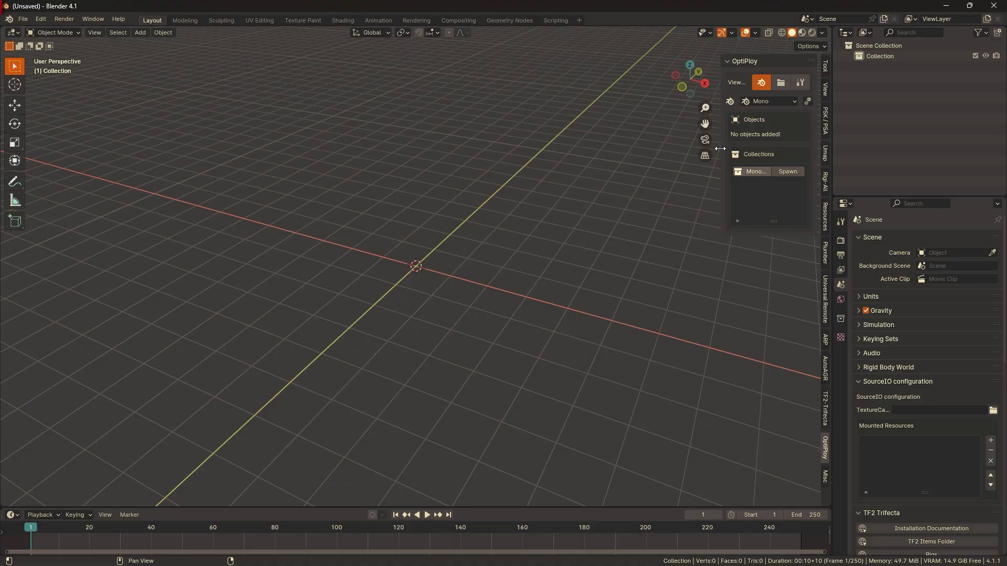
- Widen the OptiPloy sidebar and switch to its general settings view
left_click_drag(719, 135, 671, 135)
left_click(799, 83)
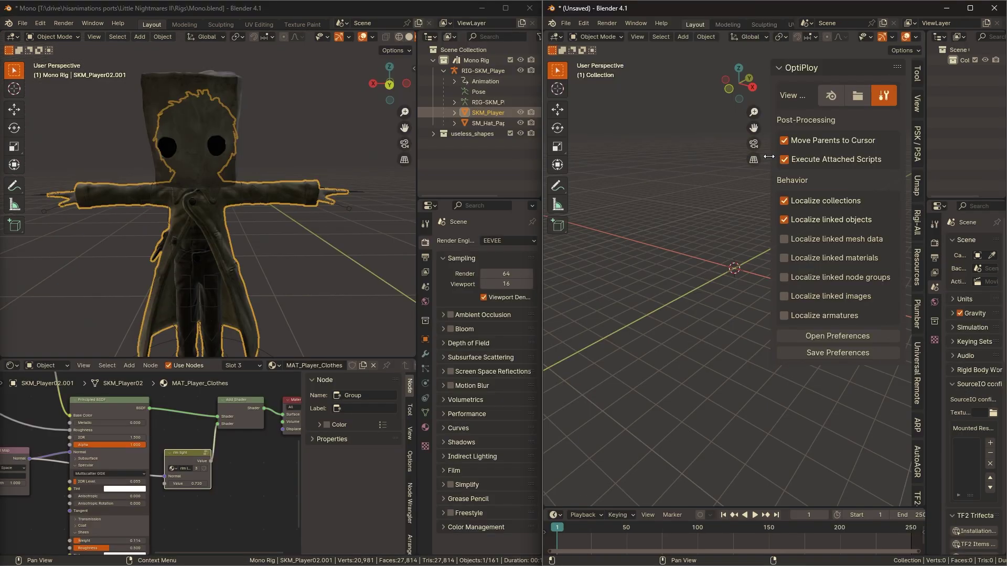
- Sculpt the Mono coat and arms out of shape, save, and check reload.blend updates
left_click(831, 96)
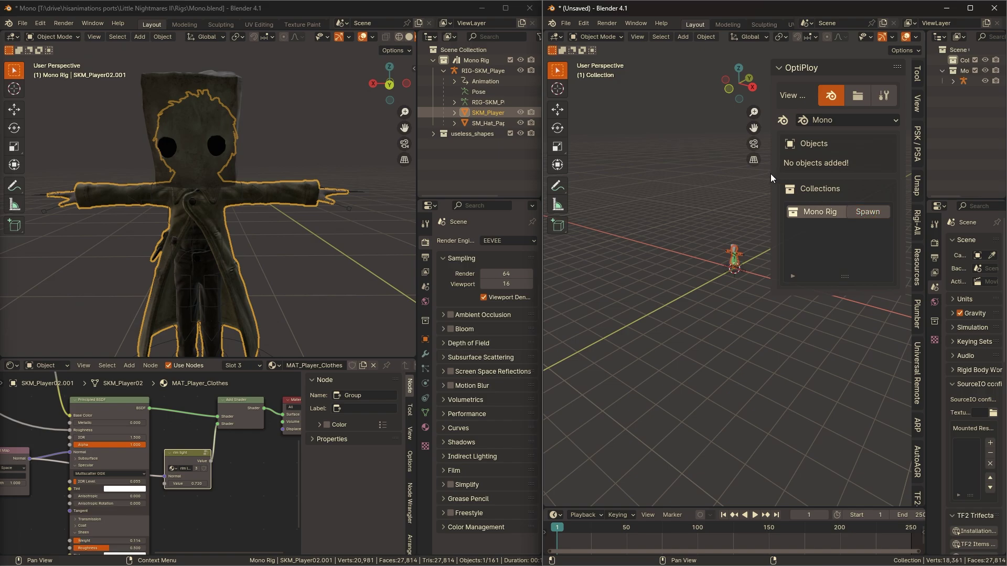
key("n")
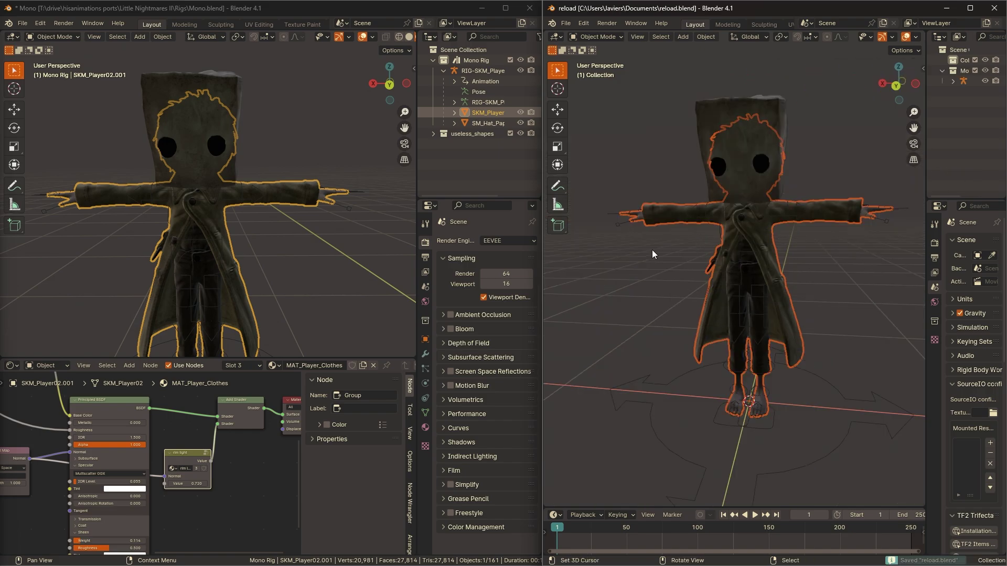
key("ctrl+Tab")
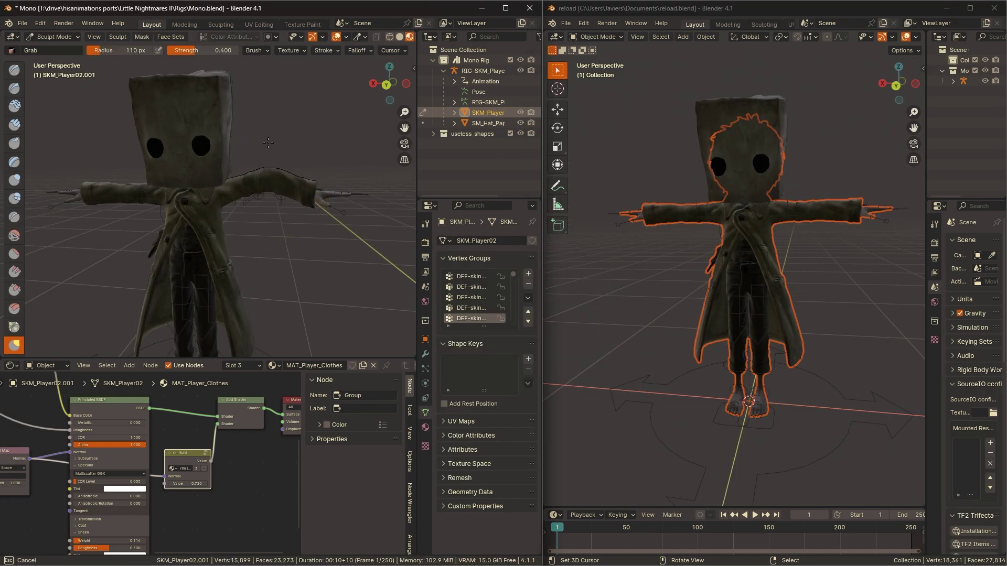
mouse_move(158, 210)
left_mouse_down()
mouse_move(291, 251)
mouse_move(280, 292)
left_mouse_up()
key("ctrl+Tab")
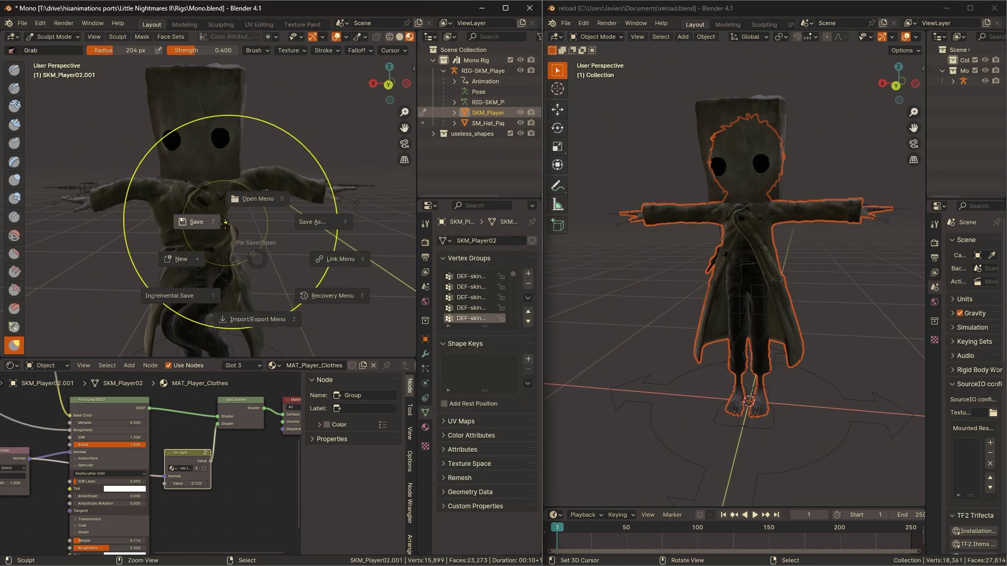
key("ctrl+s")
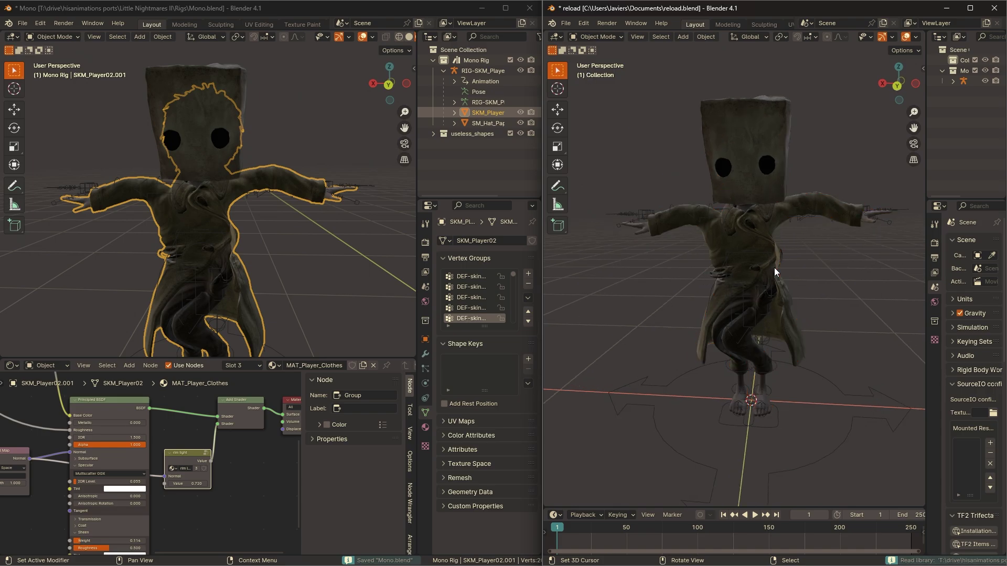
middle_click_drag(774, 267, 805, 270)
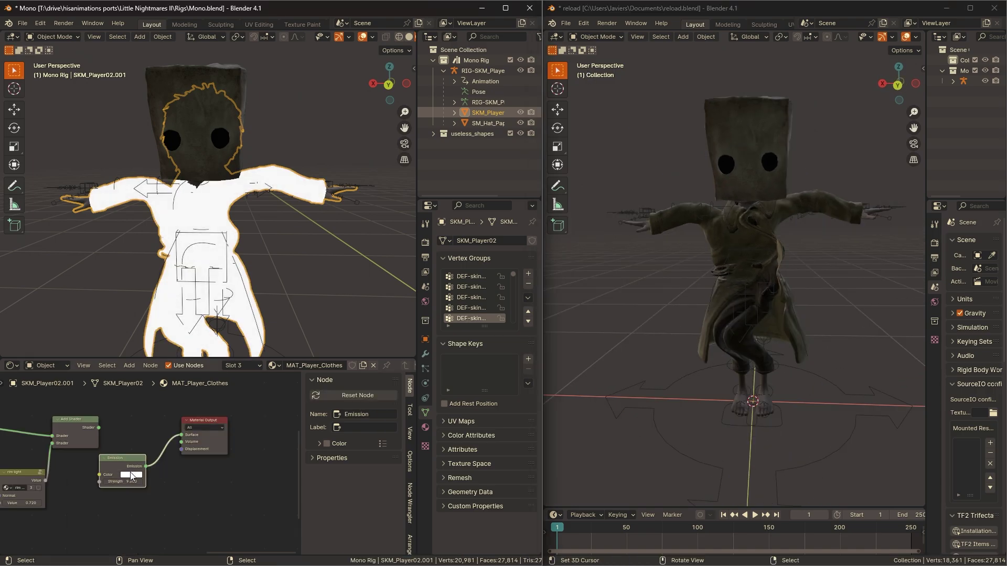
- Set the clothes' emission colour to red, save, and orbit the reloaded rig
left_click(132, 476)
left_click(162, 411)
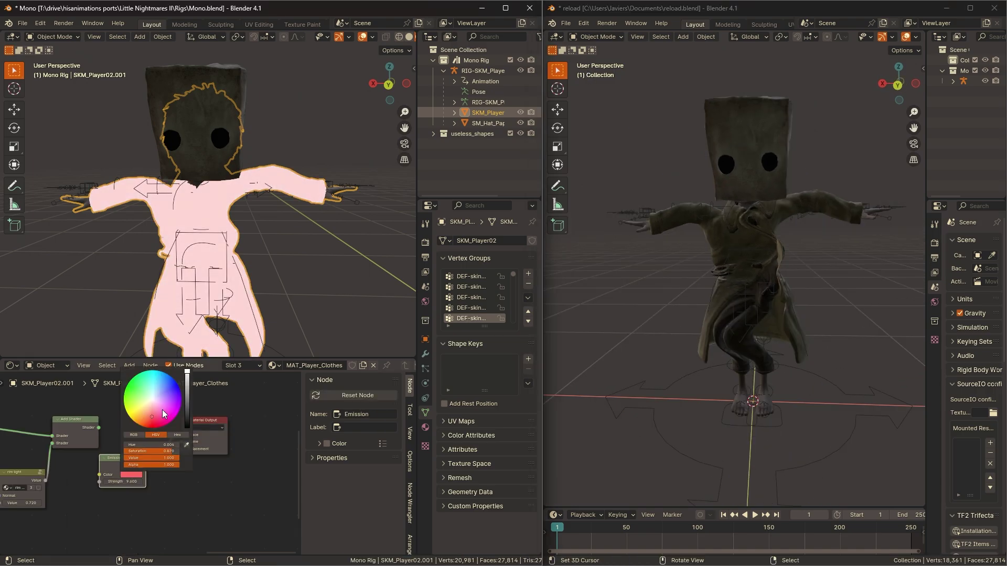
key("ctrl+s")
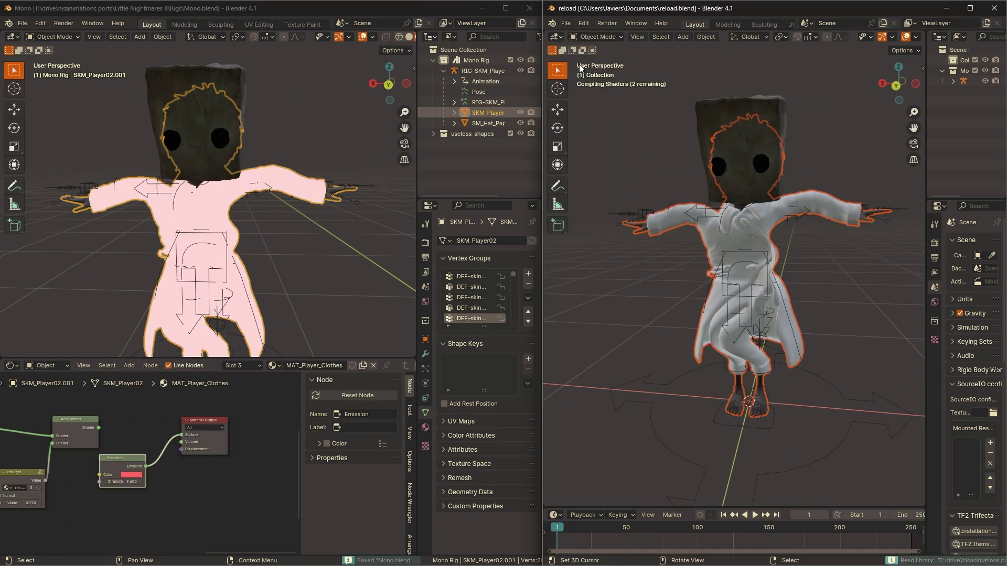
mouse_move(776, 278)
middle_mouse_down()
mouse_move(749, 280)
mouse_move(758, 280)
middle_mouse_up()
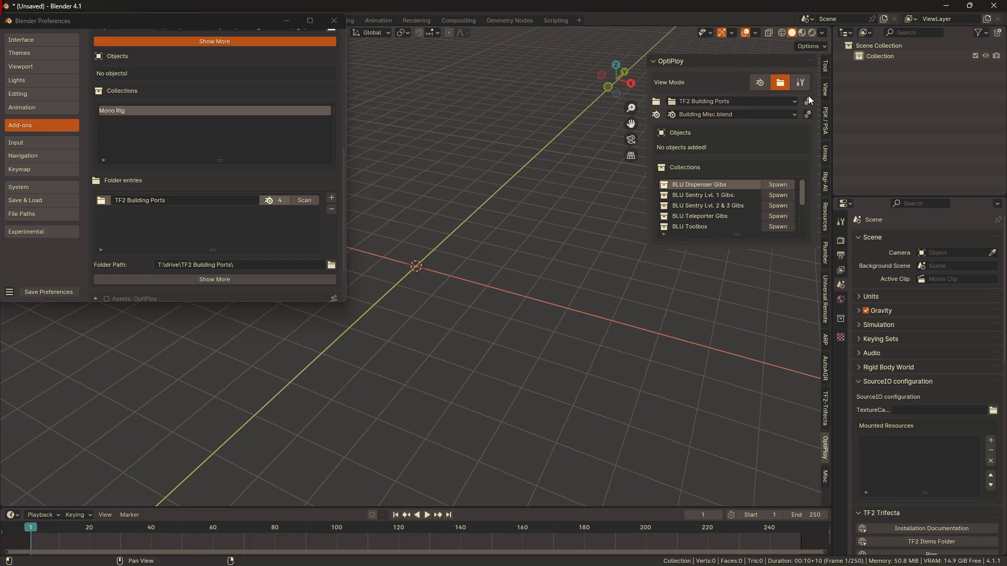
- Turn on Override Behavior for the TF2 Building Ports folder, then view general settings
left_click(808, 102)
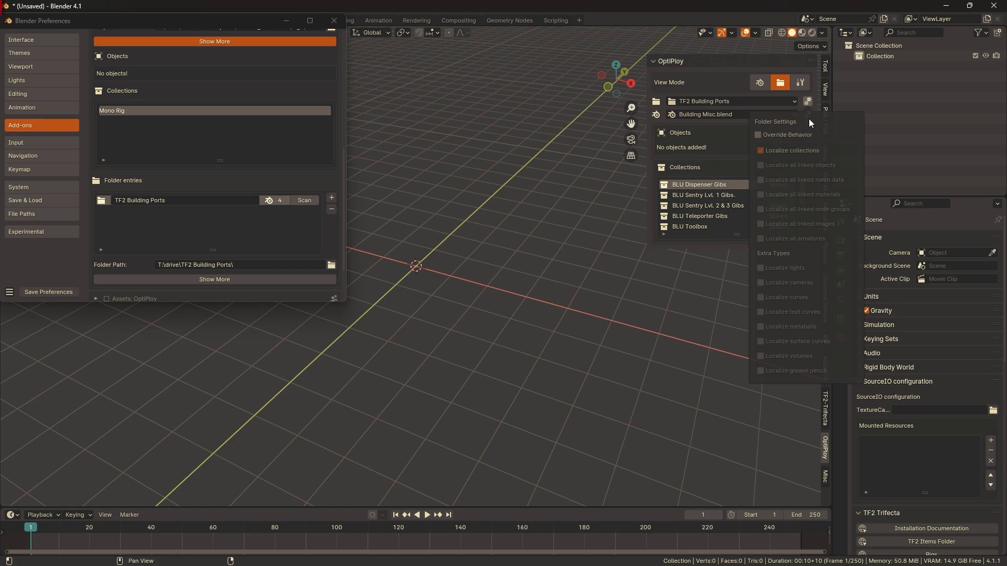
left_click(809, 134)
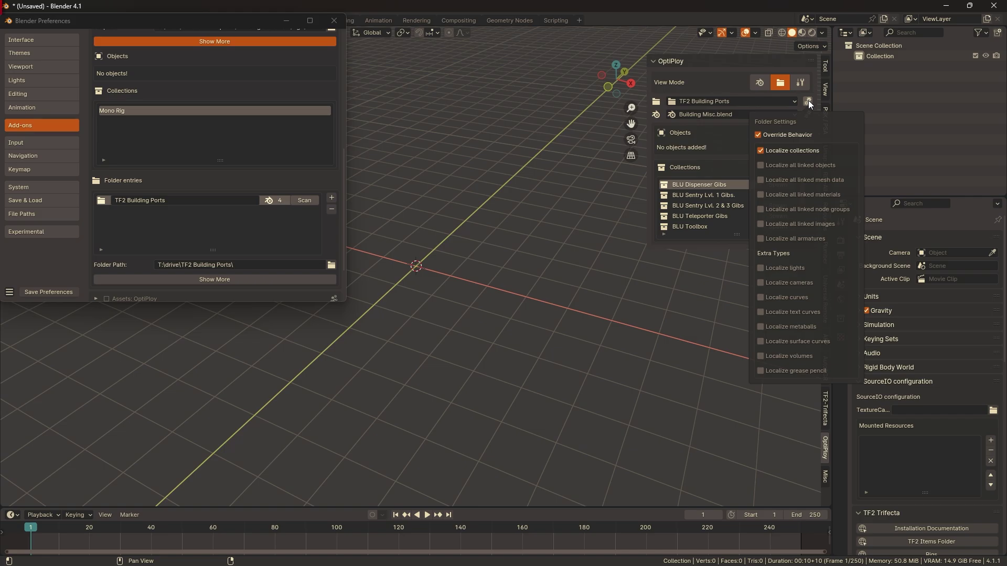
left_click(800, 82)
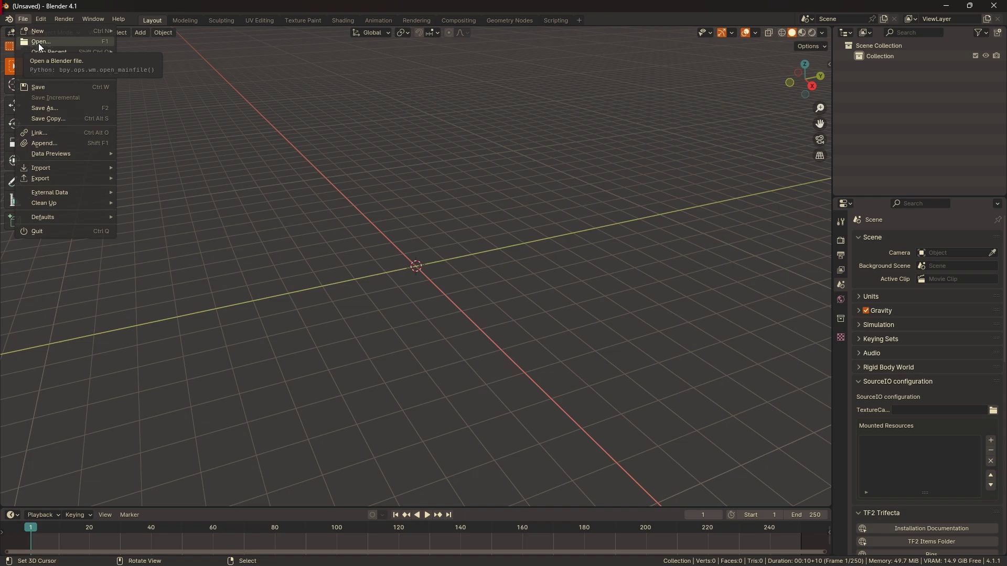
- Open Combine Overwatch HLA.blend, select the Metrocop rig and show the sidebar
left_click(38, 43)
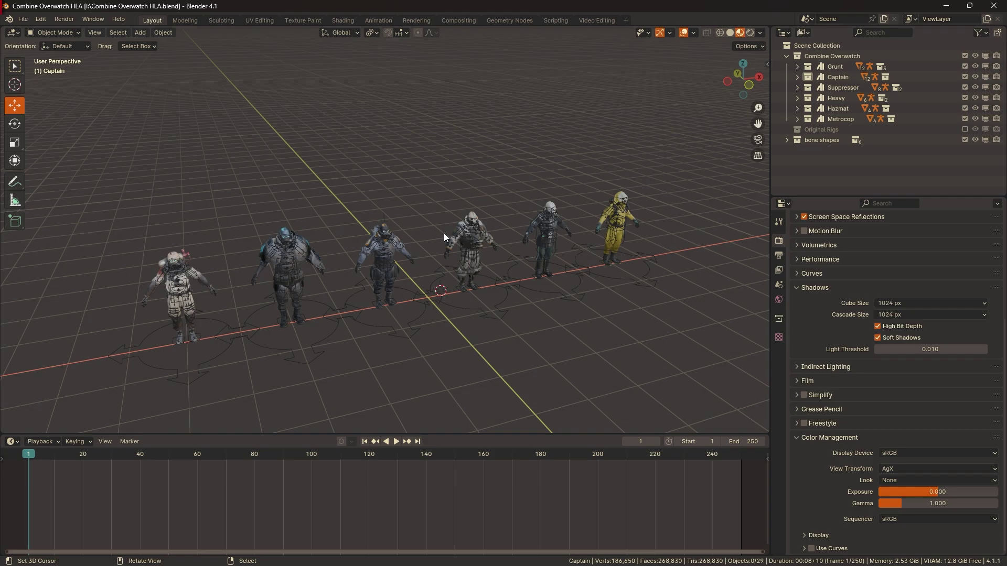
left_click(489, 289)
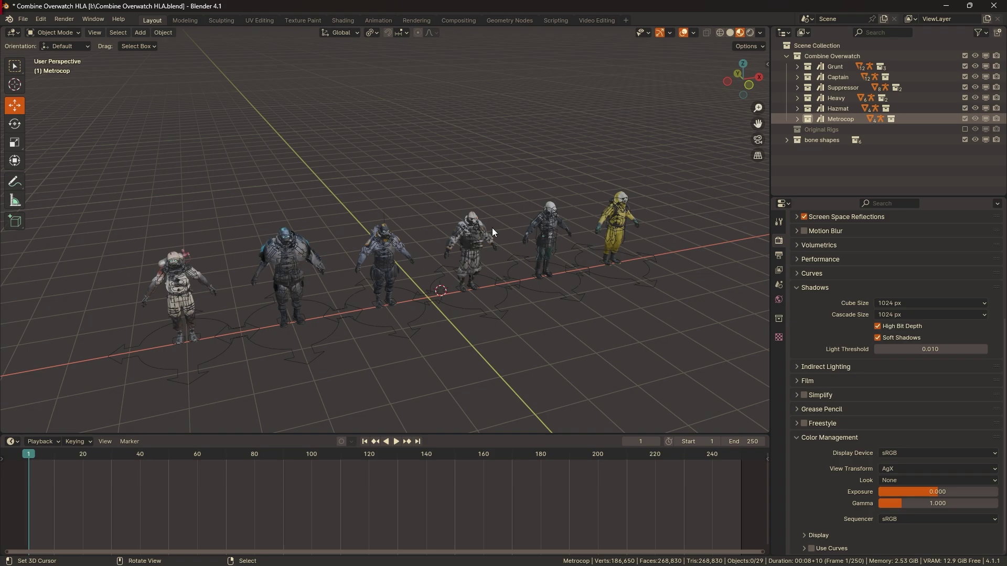
key("n")
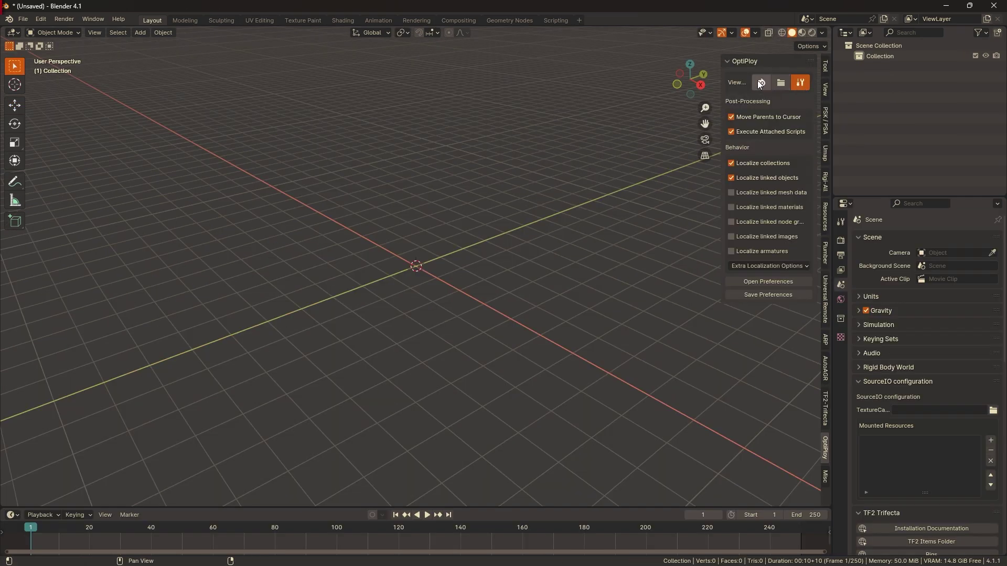
- Choose Combine Overwatch HLA as the OptiPloy source and orbit to face along Y
left_click_drag(723, 102, 701, 102)
left_click(758, 101)
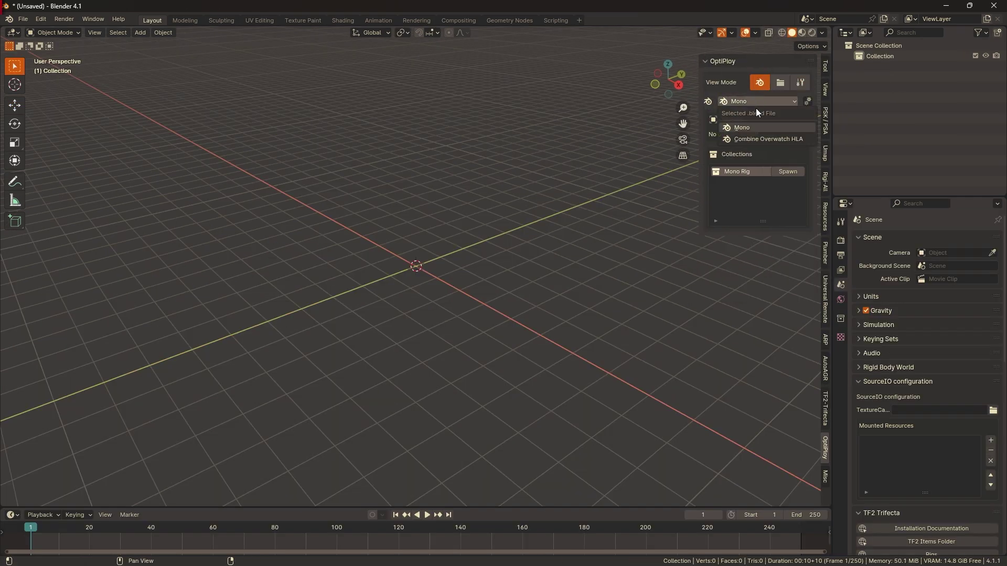
left_click(756, 109)
middle_click_drag(461, 204, 581, 194)
- Spawn Captain, Grunt and Suppressor rigs side by side, then bring up the save dialog
left_click(778, 172)
key("g")
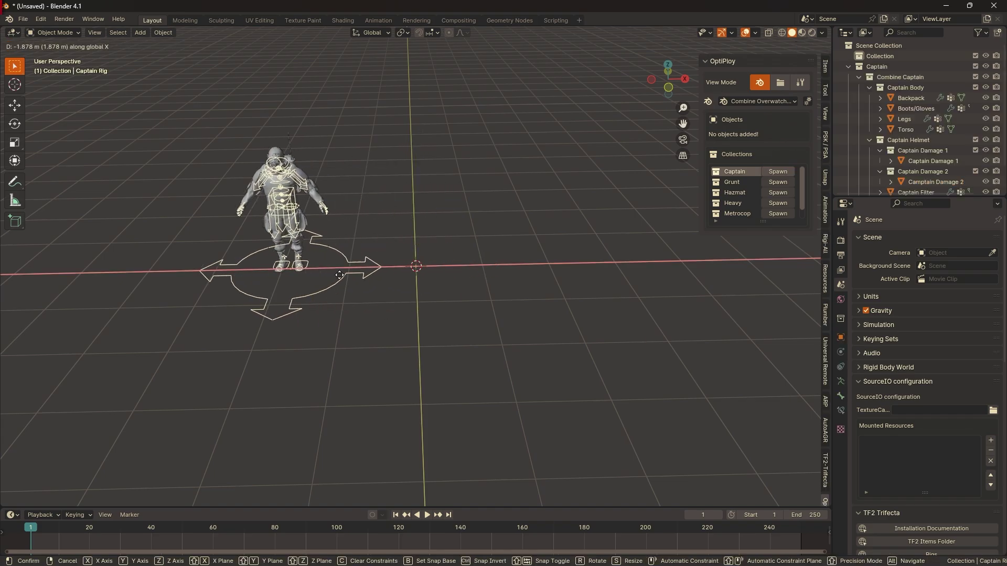
left_click(336, 273)
left_click(778, 182)
key("g")
left_click(434, 262)
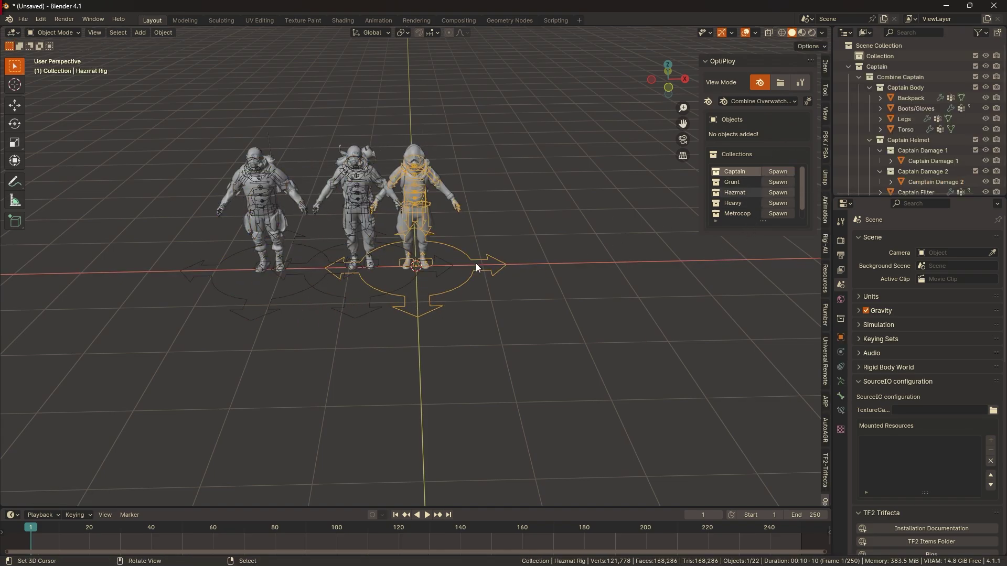
left_click_drag(225, 288, 479, 333)
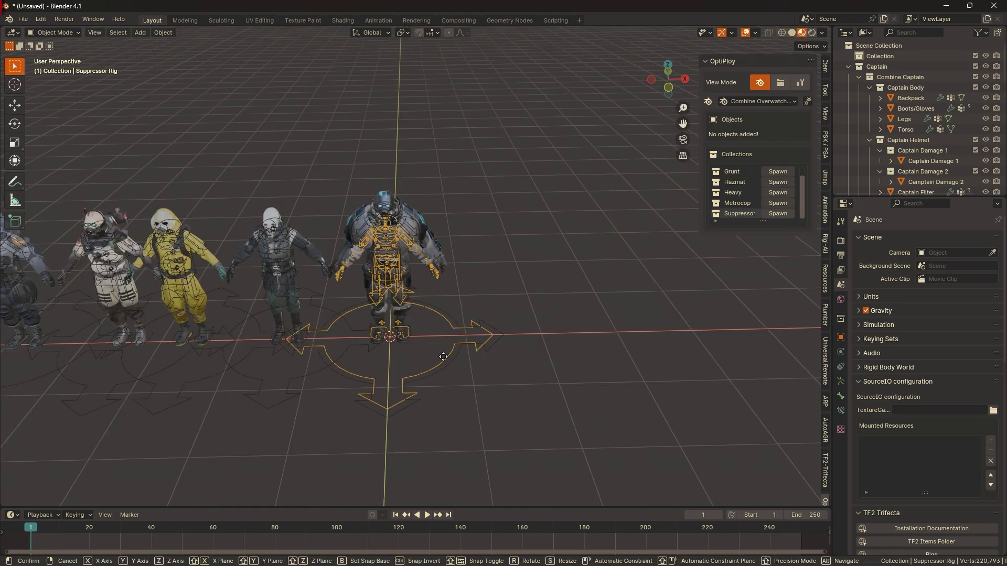
left_click(598, 262)
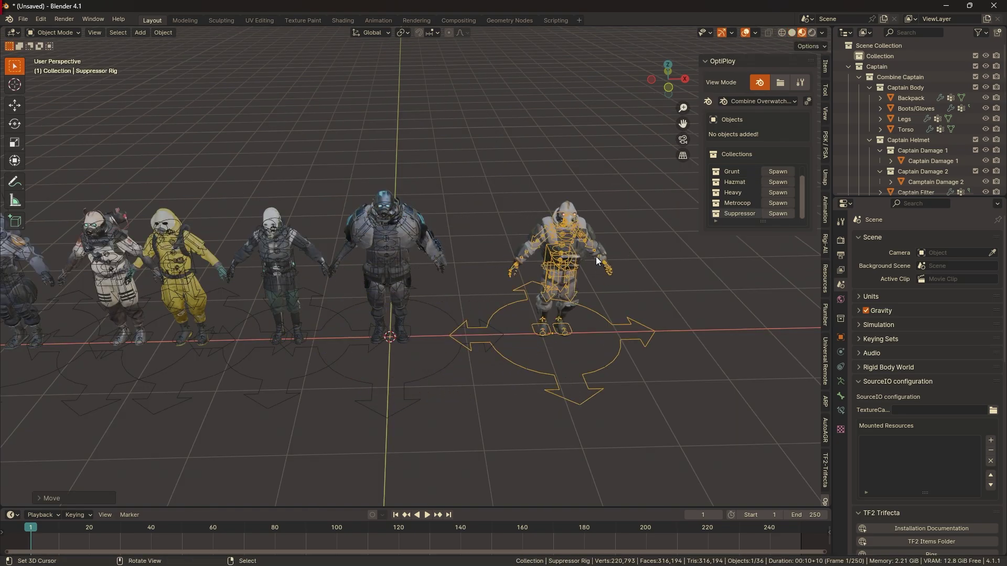
key("ctrl+s")
- Save the file under the name combine_linked.blend
left_click(320, 406)
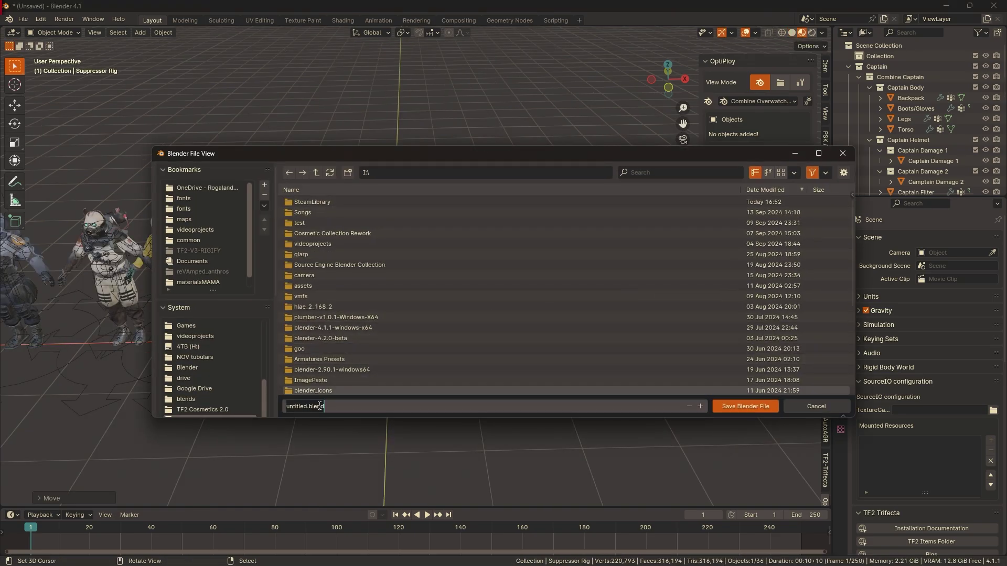
type("combine_linked")
key("Return")
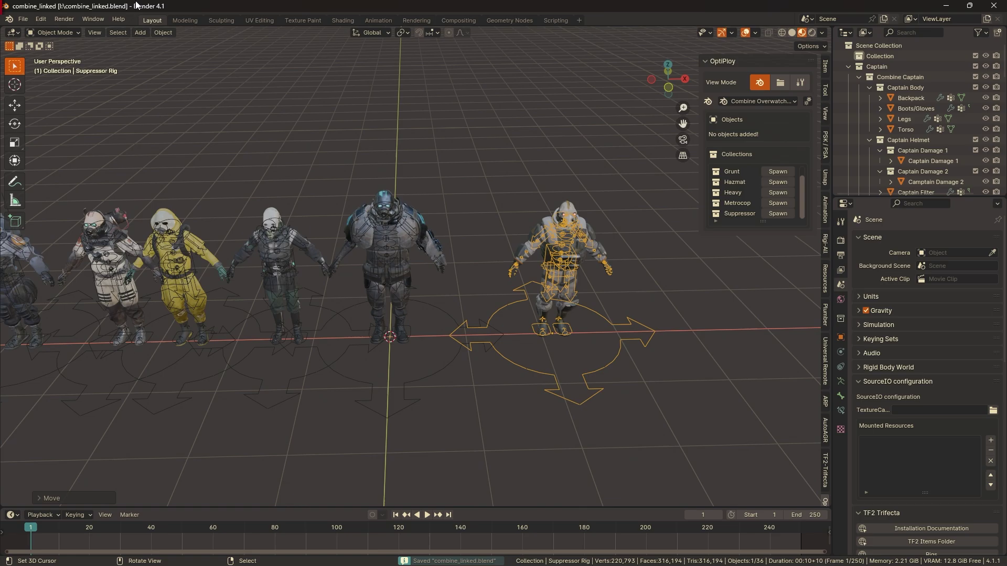
- Inspect the Open and Save As dialogs and their options, cancelling both without changes
key("ctrl+o")
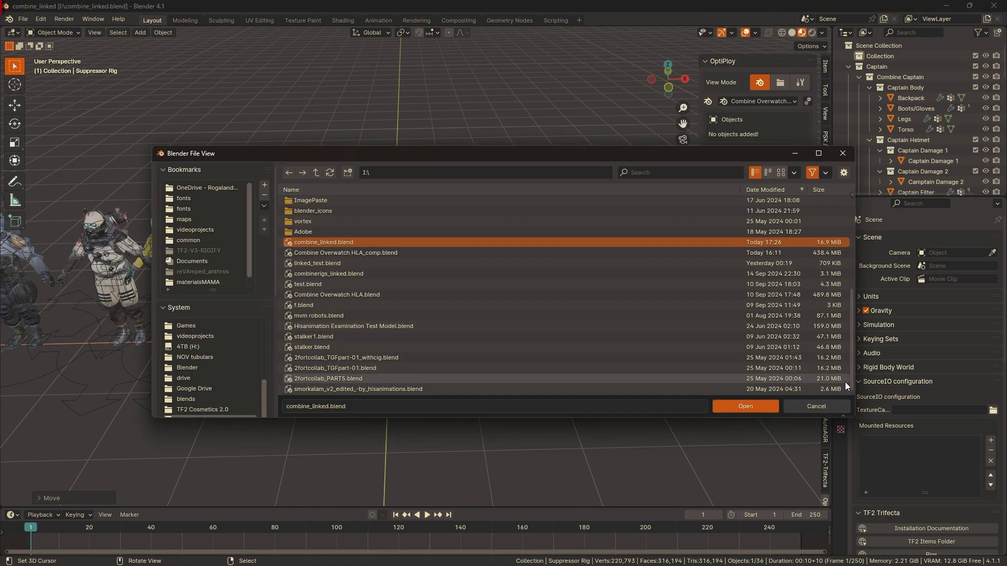
left_click(826, 404)
left_click(23, 19)
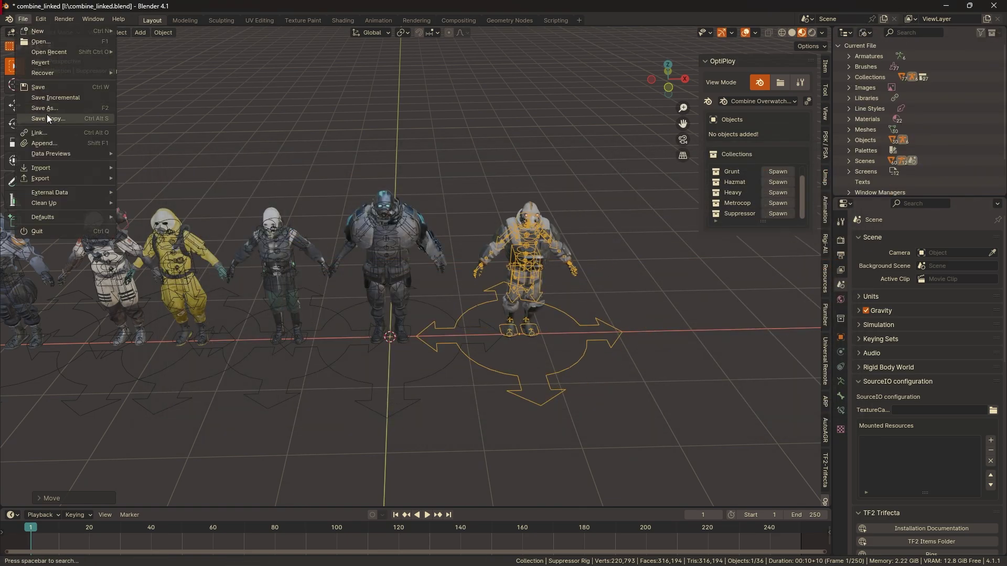
left_click(47, 109)
left_click(843, 173)
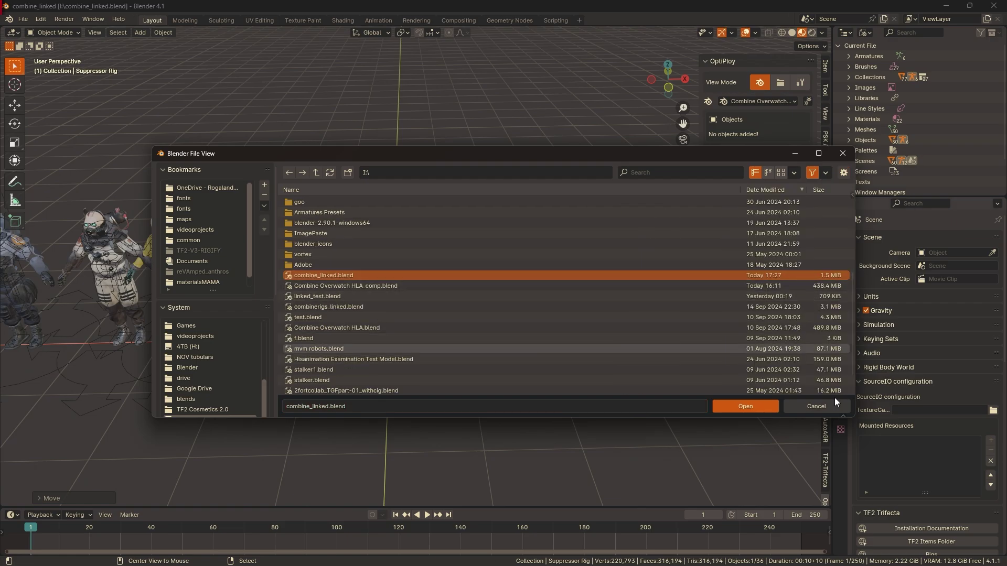
left_click(825, 403)
- Select all the Combine rigs and move them aside along the X axis
scroll(572, 260, "up", 3)
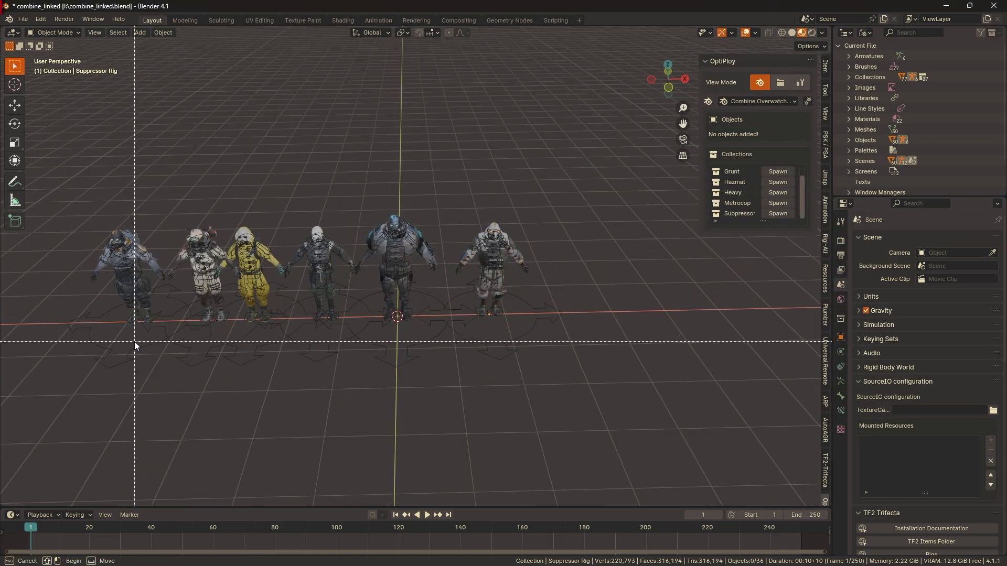
left_click_drag(74, 348, 686, 440)
key("g")
key("x")
left_click(357, 420)
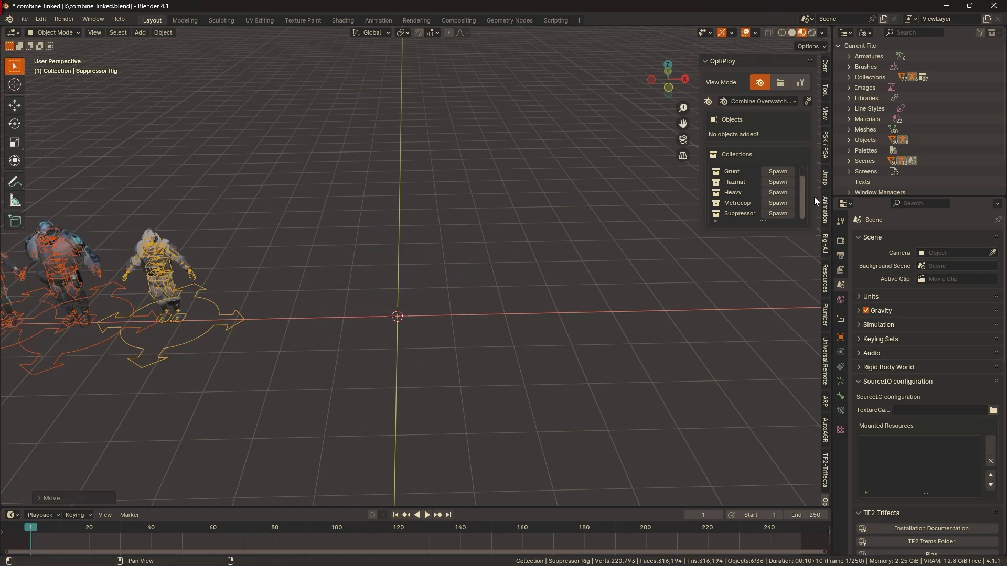
- Switch the Outliner to View Layer display and collapse the Captain entry
scroll(789, 185, "up", 1)
left_click(781, 172)
left_click(866, 32)
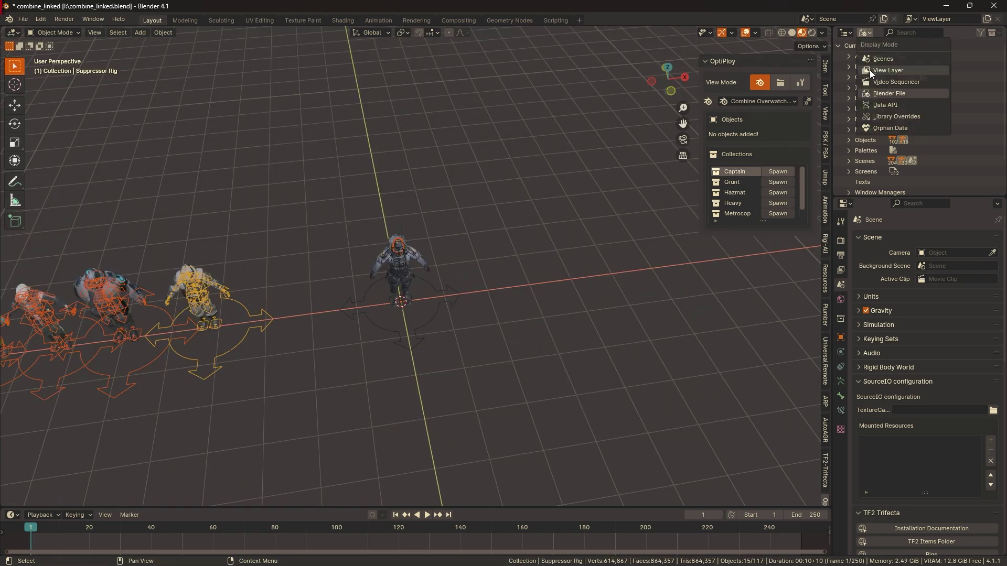
left_click(870, 70)
left_click(850, 67)
scroll(869, 146, "down", 2)
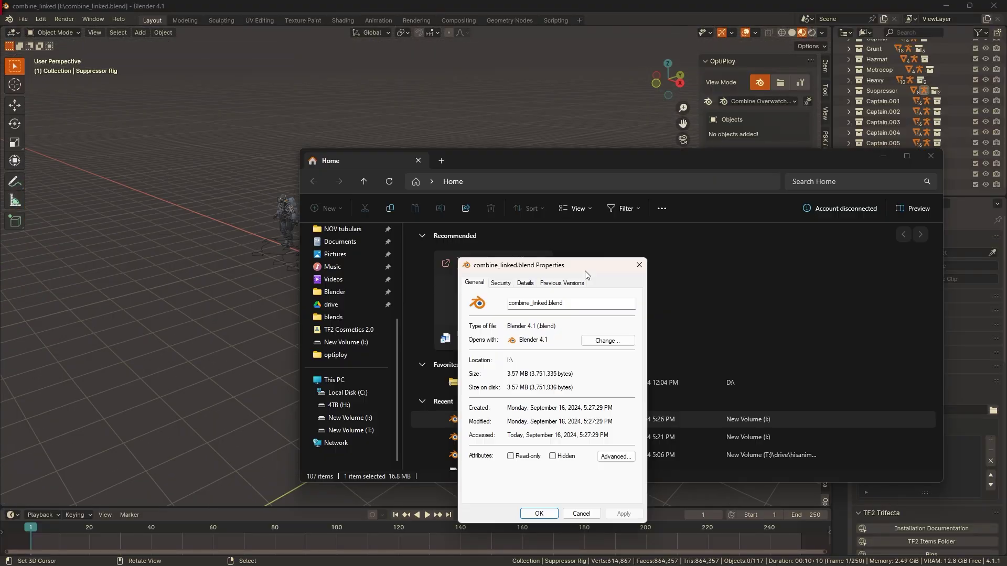
left_click_drag(584, 270, 574, 247)
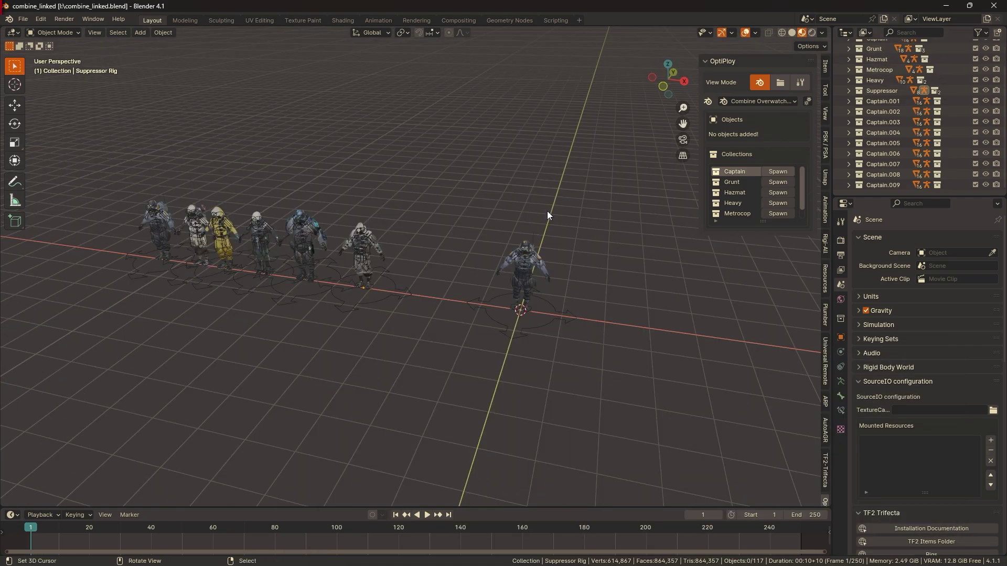
- Select the leftmost sentry's rig with its child hierarchy and copy it
scroll(547, 215, "up", 5)
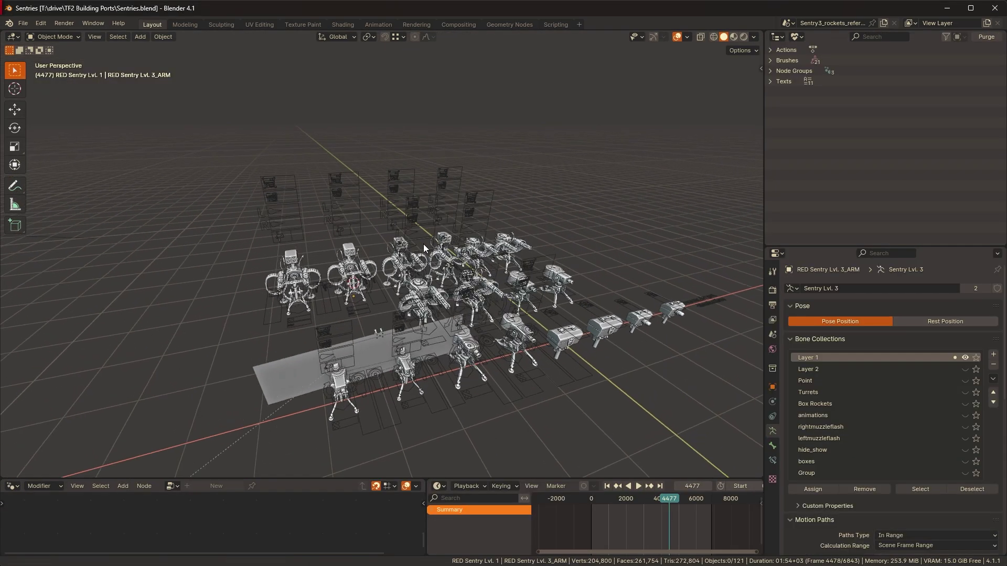
scroll(424, 244, "up", 5)
scroll(295, 213, "up", 2)
left_click(297, 184)
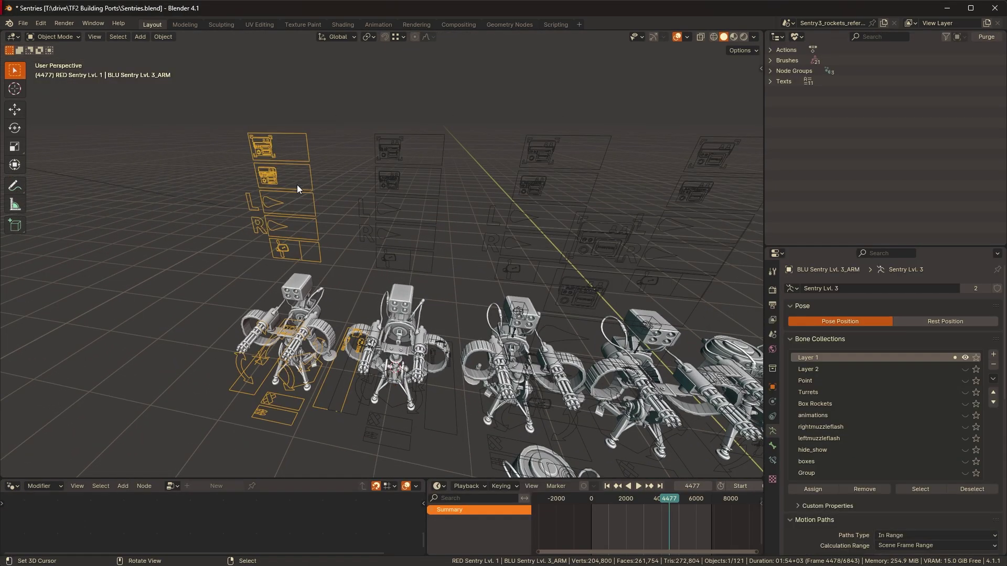
key("shift+bracketright")
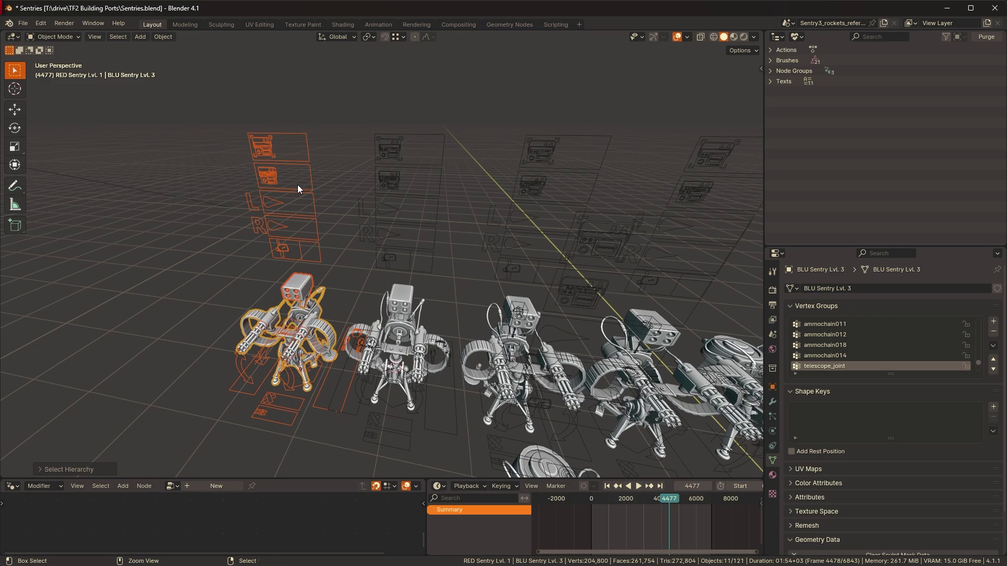
key("ctrl+c")
left_click(307, 184)
- Paste the copied sentry objects into the other unsaved Blender scene
key("alt+Tab")
key("ctrl+v")
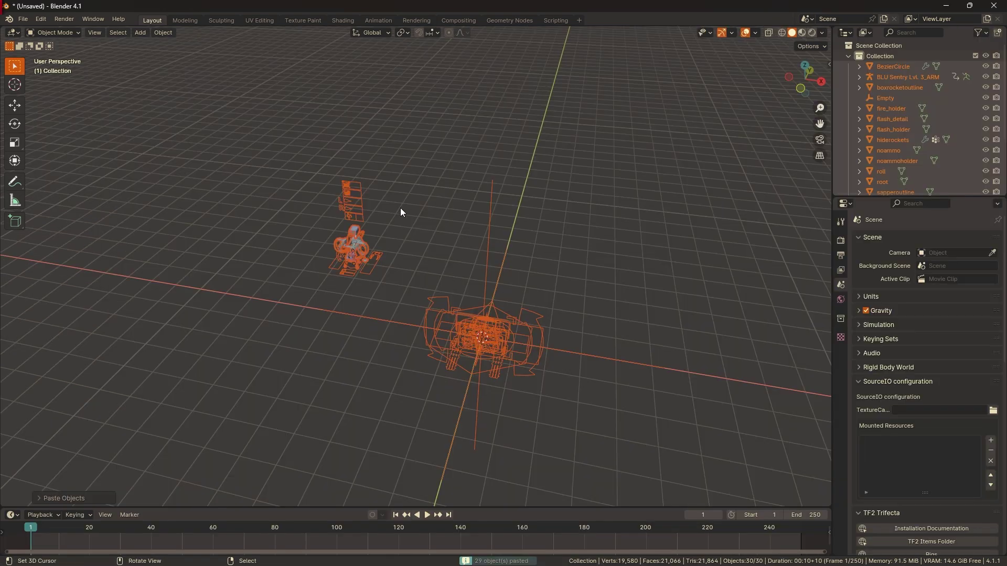
middle_click_drag(401, 208, 438, 211)
scroll(439, 148, "up", 2)
scroll(434, 147, "up", 2)
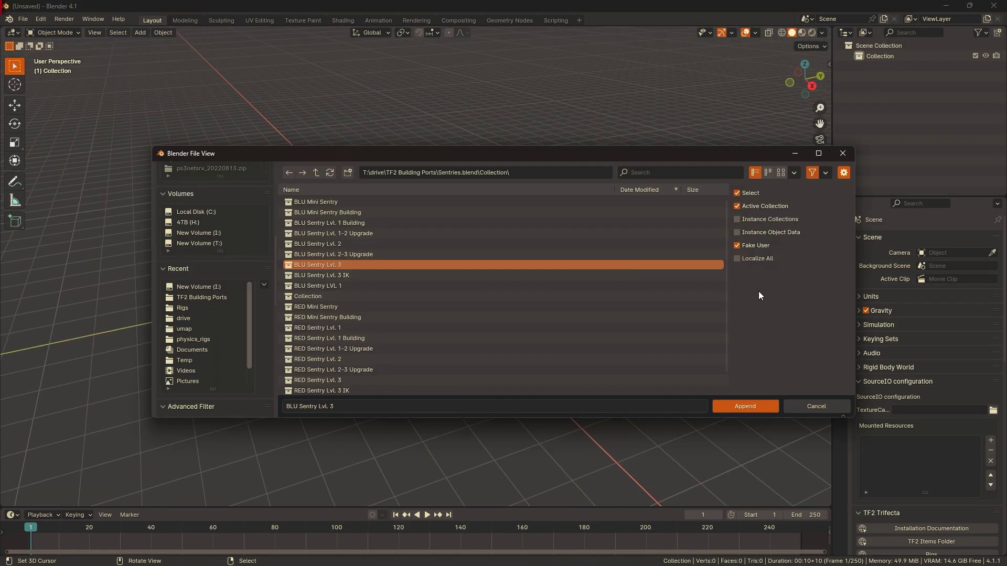
- Append the BLU Sentry Lvl. 3 collection and start a new General file without saving
left_click(744, 407)
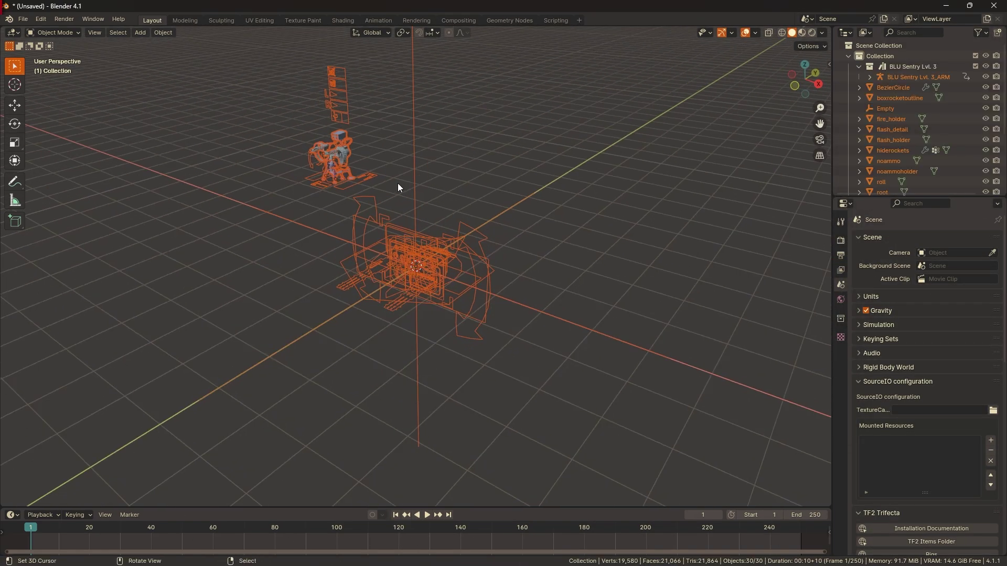
key("ctrl+n")
left_click(374, 171)
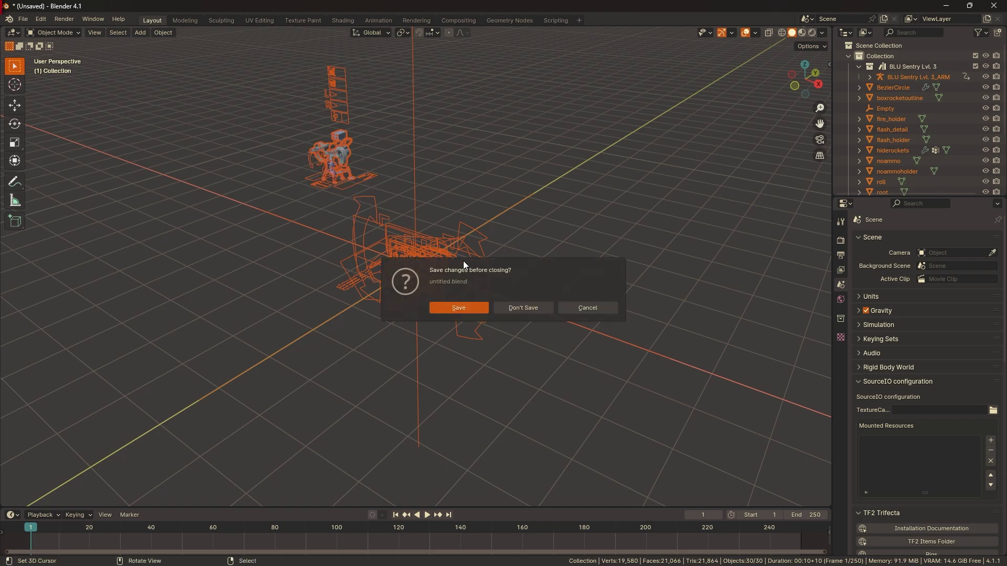
left_click(534, 308)
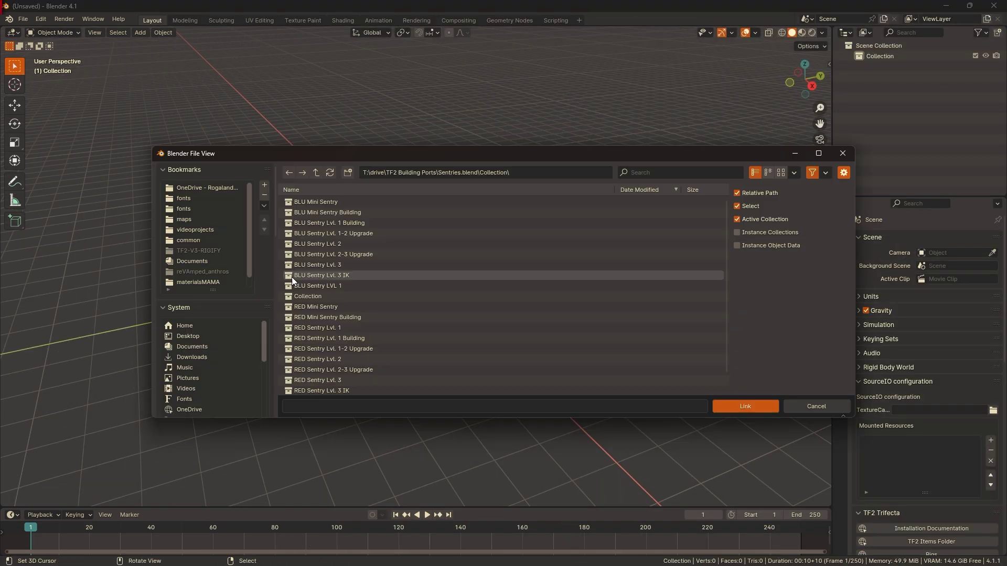
left_click(311, 263)
left_click(744, 407)
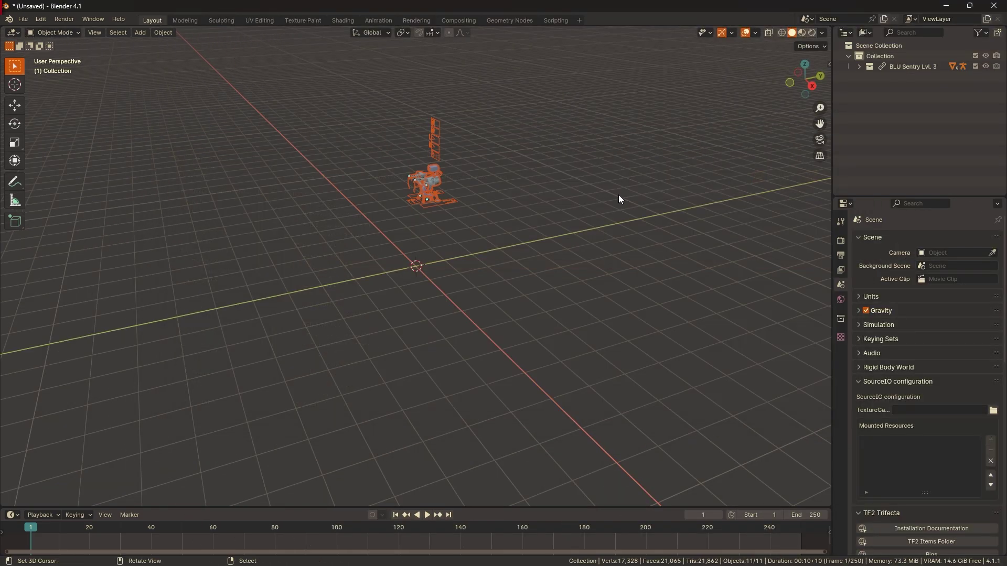
middle_click_drag(620, 198, 461, 173)
scroll(462, 173, "up", 3)
left_click(499, 212)
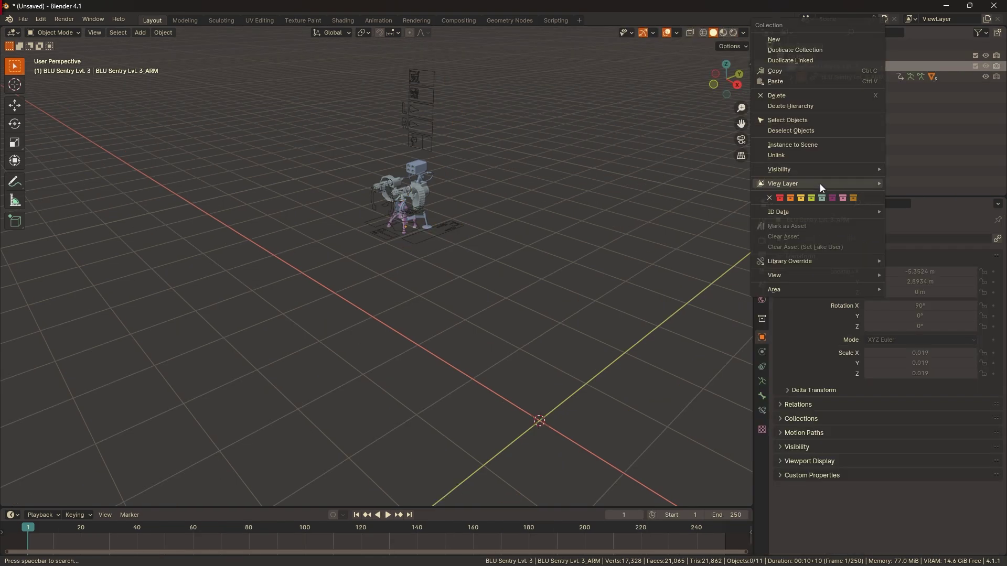
mouse_move(791, 209)
left_click(715, 219)
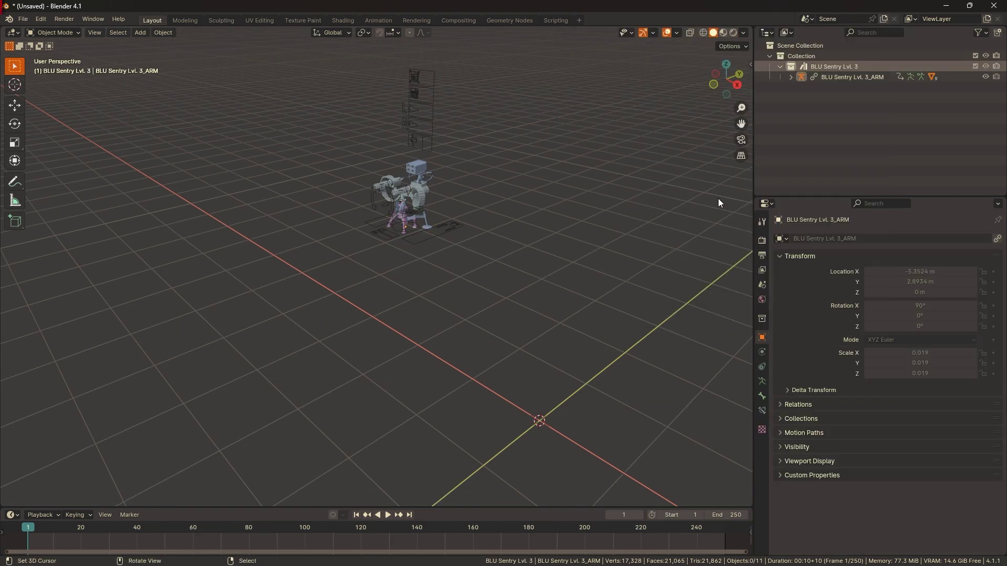
right_click(835, 76)
mouse_move(782, 187)
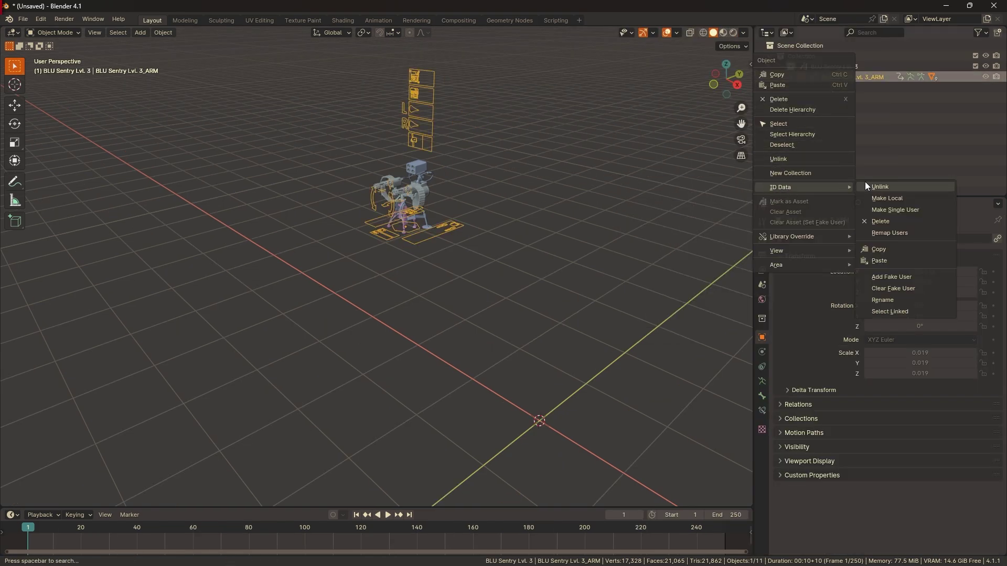
left_click(886, 197)
key("g")
left_click(458, 159)
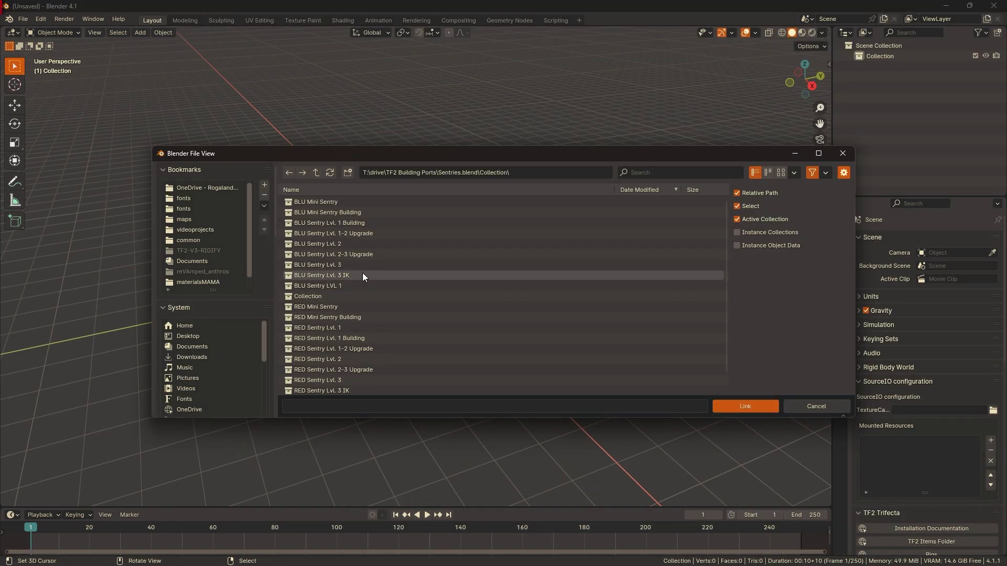
- Link the sentry collection and make a library override of it and its contents
double_click(361, 263)
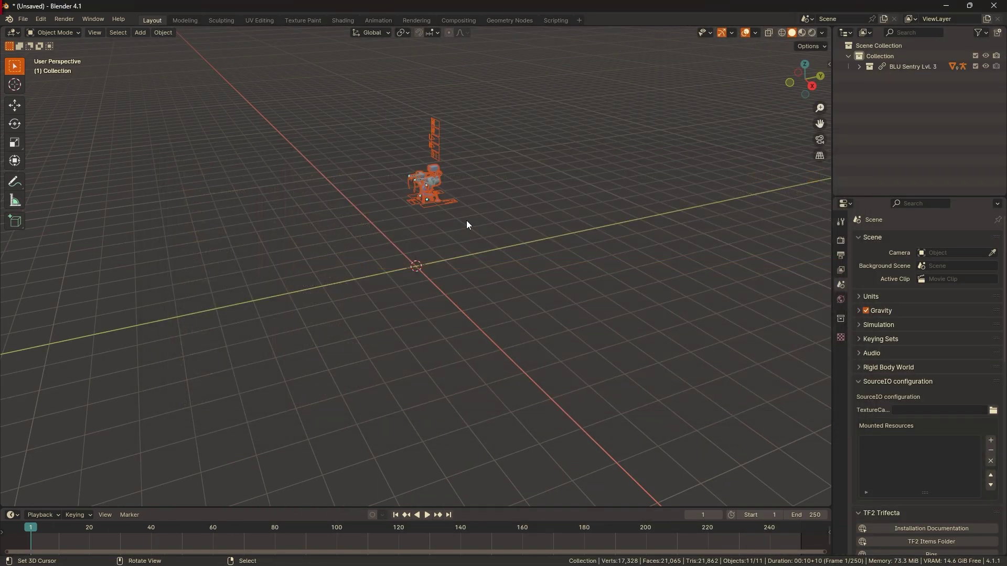
scroll(469, 225, "up", 4)
right_click(894, 66)
mouse_move(838, 261)
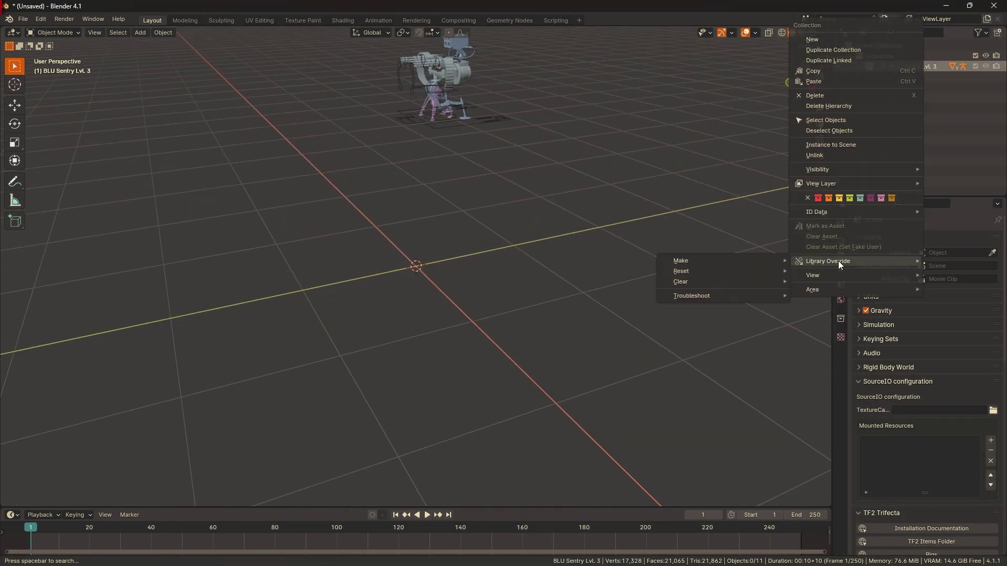
mouse_move(749, 262)
left_click(853, 283)
- Select the sentry armature and reset its location to the world origin
middle_click_drag(801, 272, 753, 108)
middle_click_drag(346, 178, 268, 190)
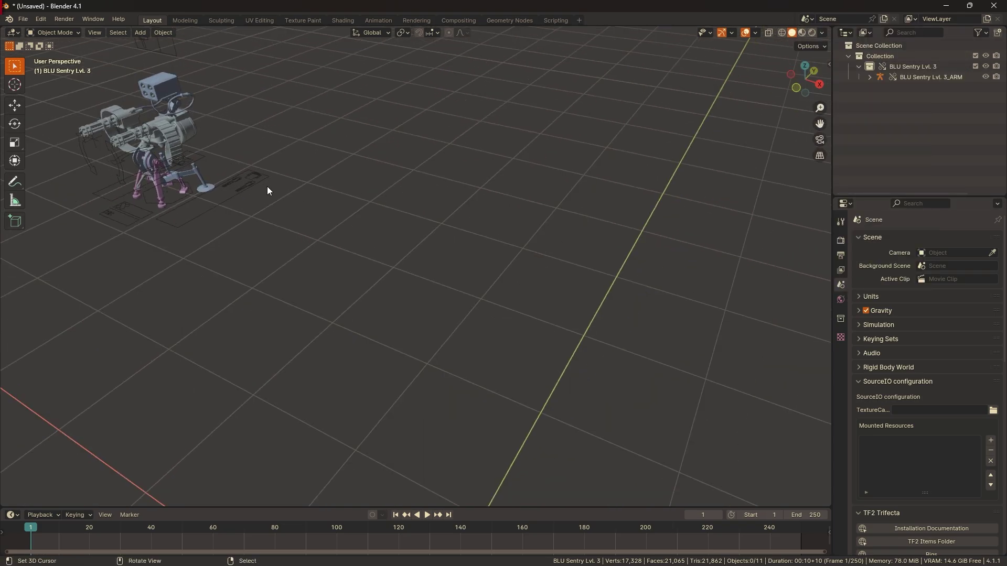
left_click(268, 190)
key("alt+g")
key("KP_Decimal")
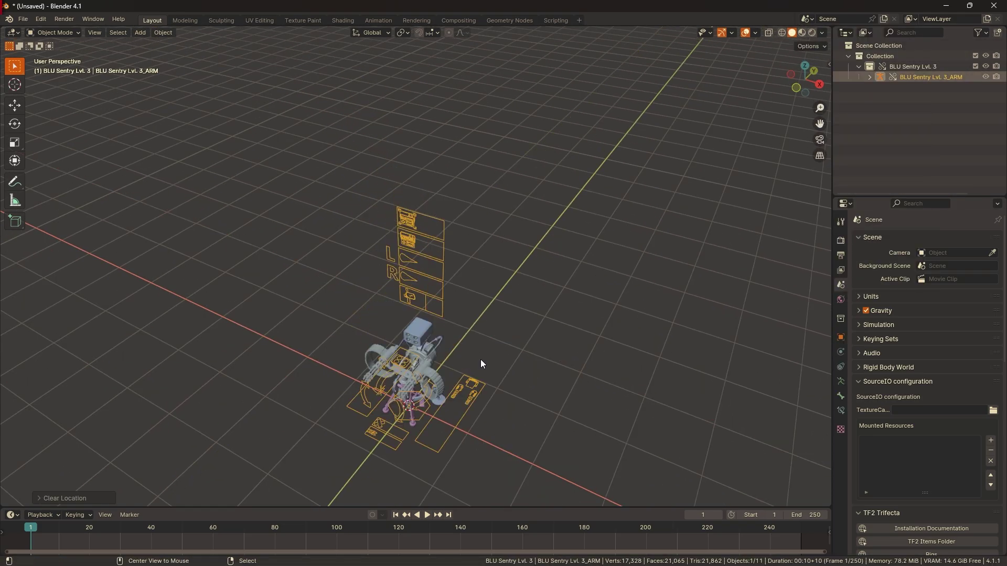
- In Pose Mode, move the sentry's wrangler bone to a new position
key("ctrl+Tab")
middle_click_drag(459, 285, 500, 234)
scroll(500, 234, "up", 5)
left_click(458, 227)
key("g")
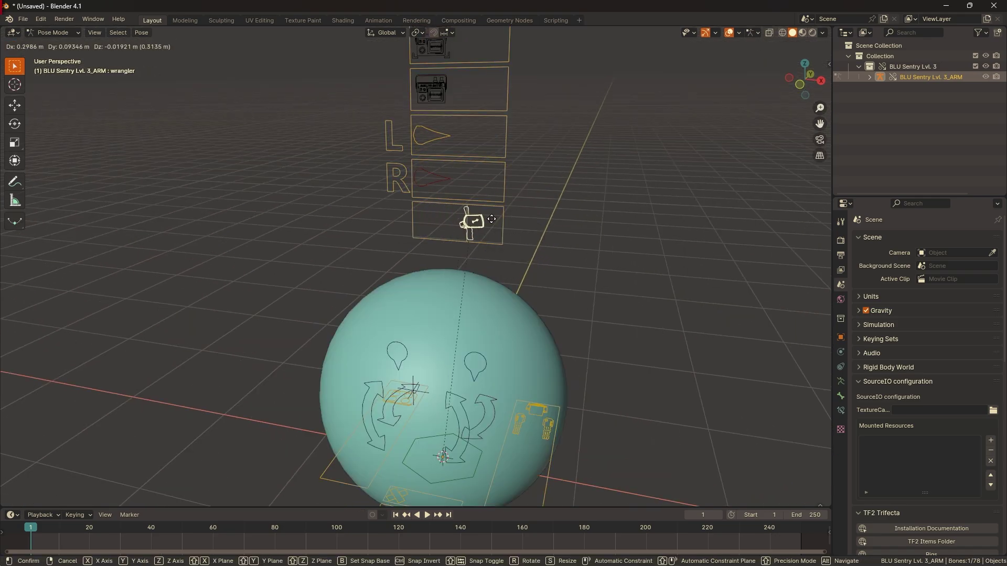
left_click(491, 219)
- Return to Object Mode and try deleting the Box Rocket object
key("ctrl+Tab")
key("ctrl+z")
key("ctrl+z")
key("ctrl+Tab")
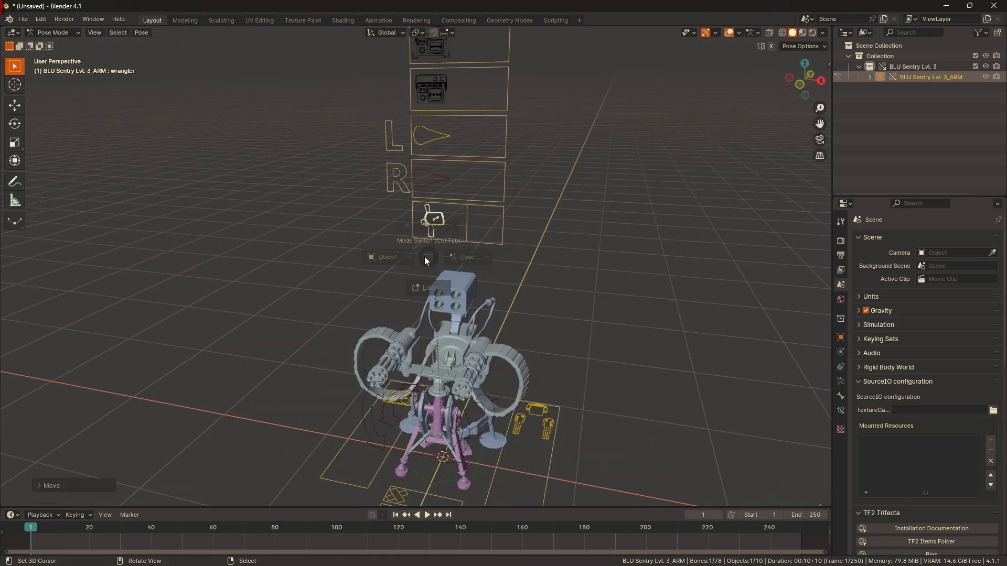
left_click(470, 295)
key("Delete")
scroll(482, 282, "down", 4)
scroll(489, 288, "up", 4)
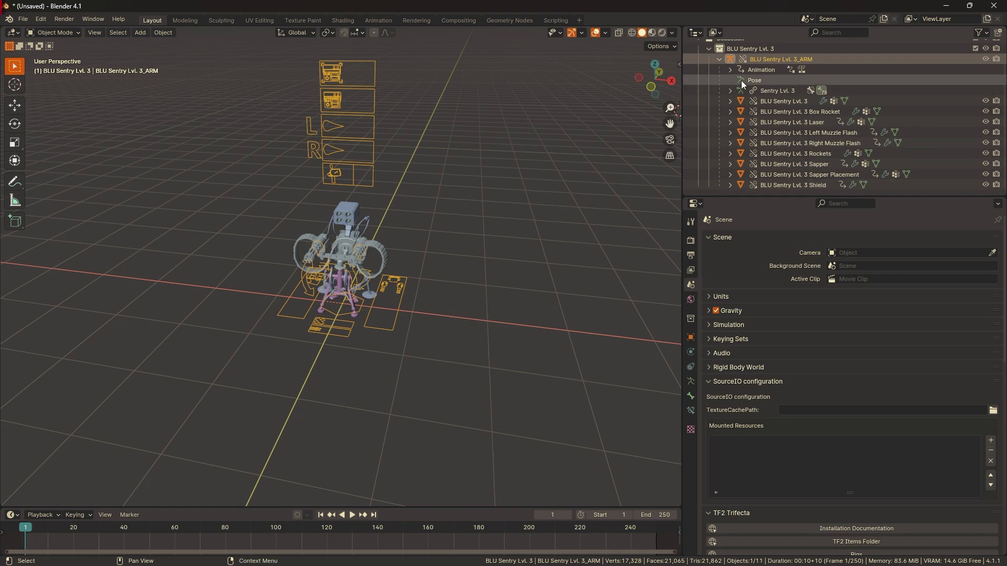
- Make the objects from BLU Sentry Lvl. 3_ARM to Shield local, then reselect the armature
left_click(785, 183, "shift")
right_click(785, 183)
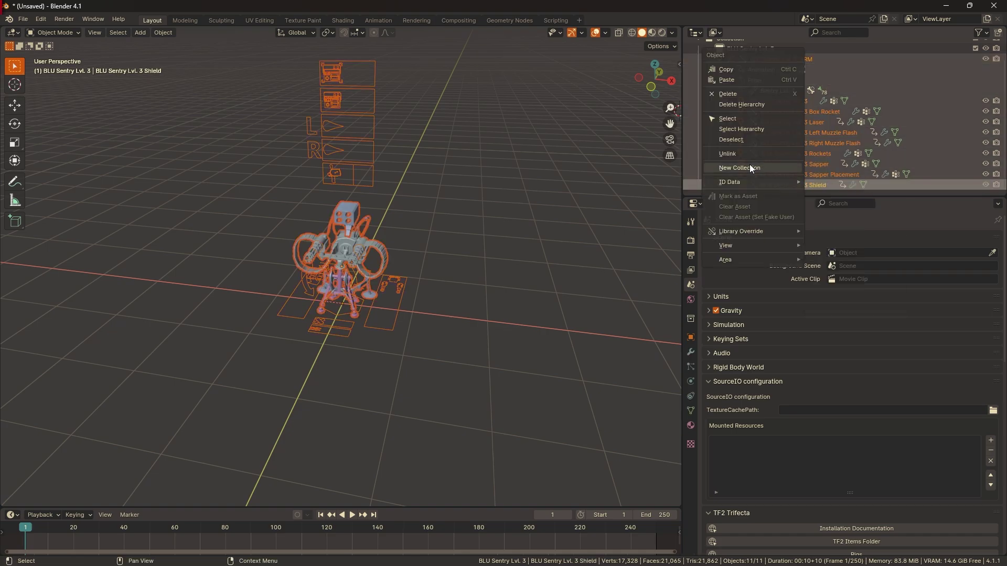
mouse_move(745, 184)
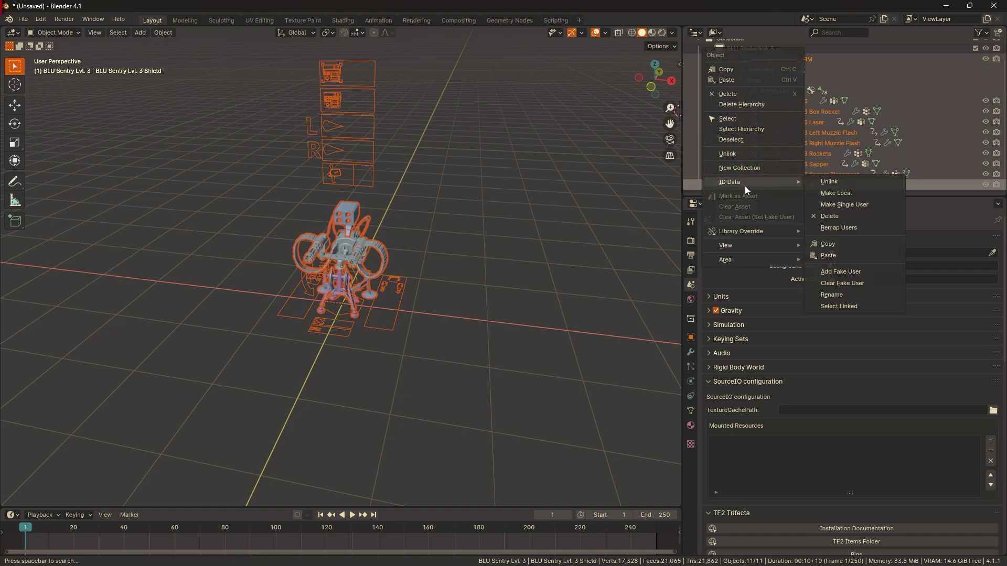
left_click(842, 192)
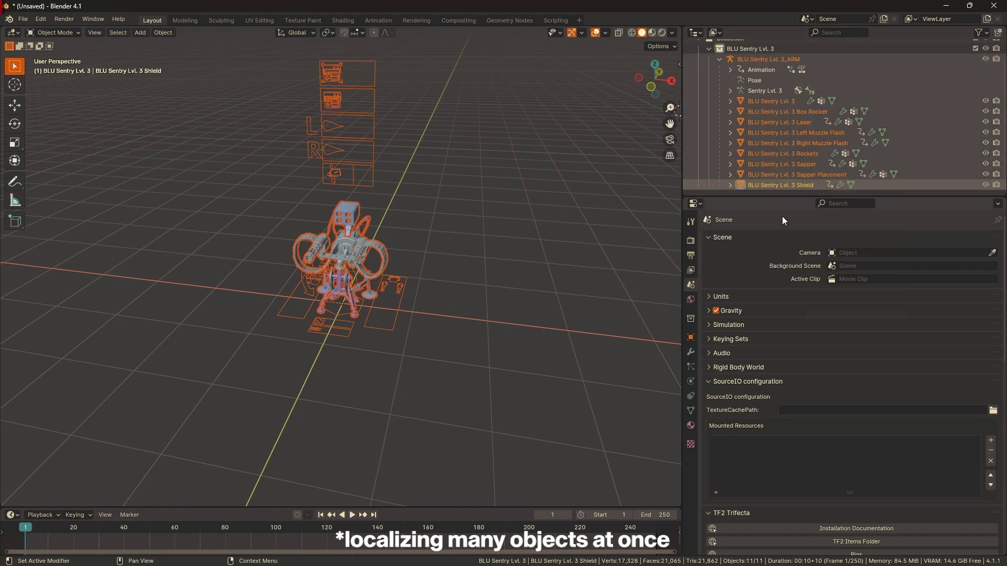
left_click(398, 292)
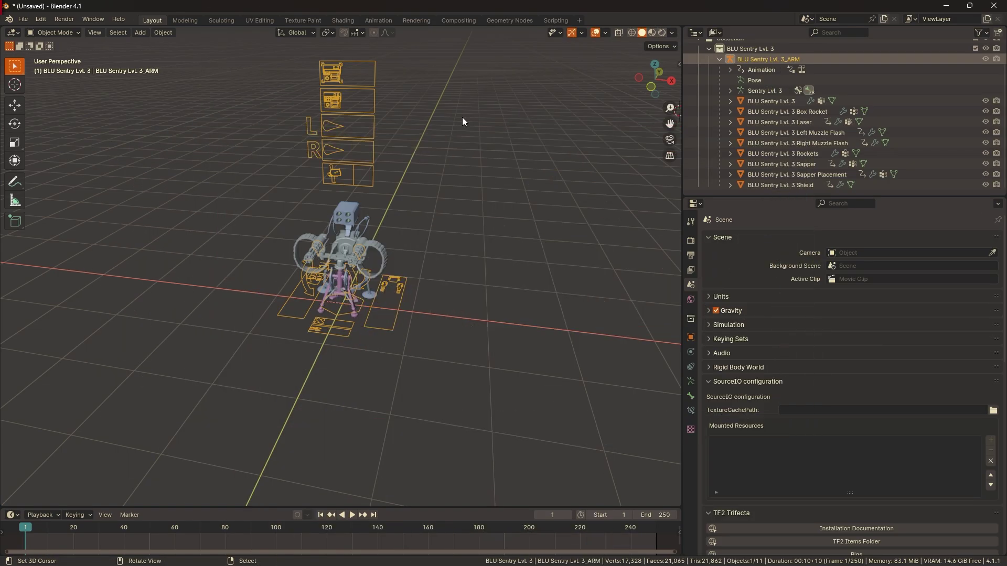